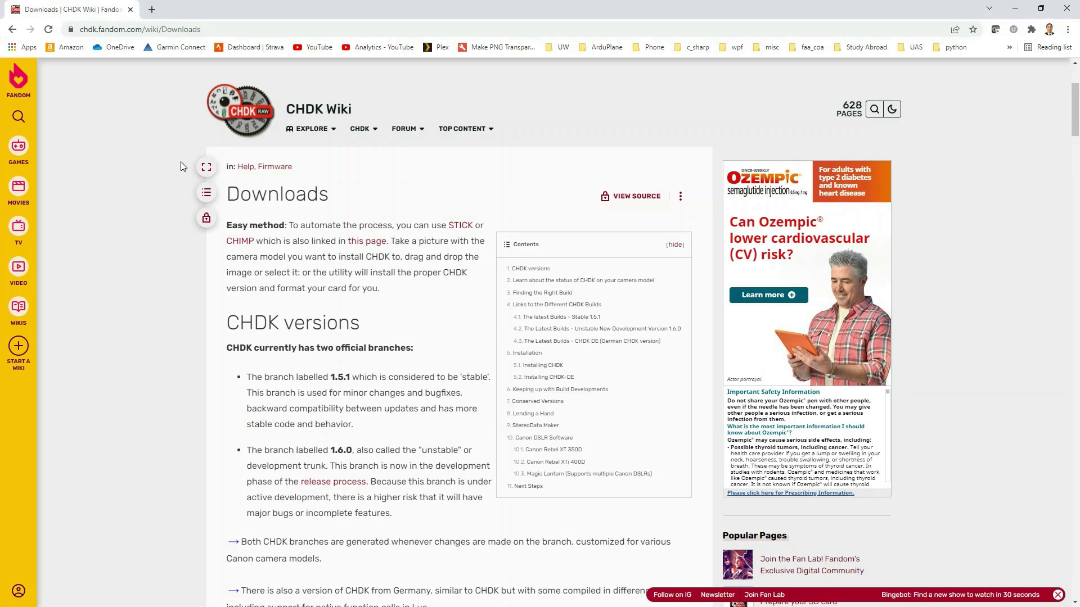
scroll(314, 387, down, 2)
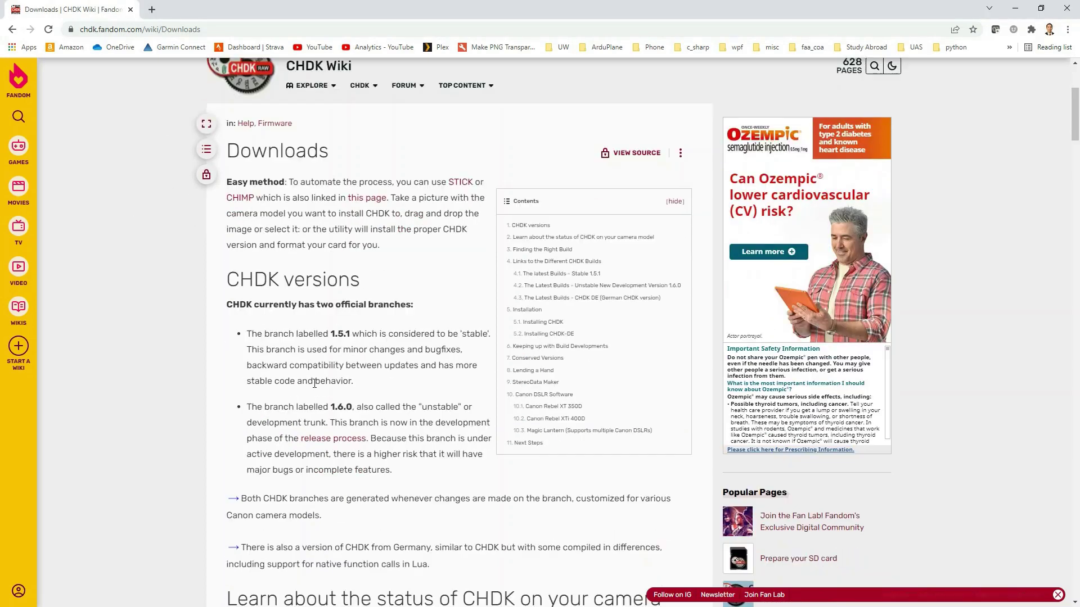
scroll(254, 260, down, 1)
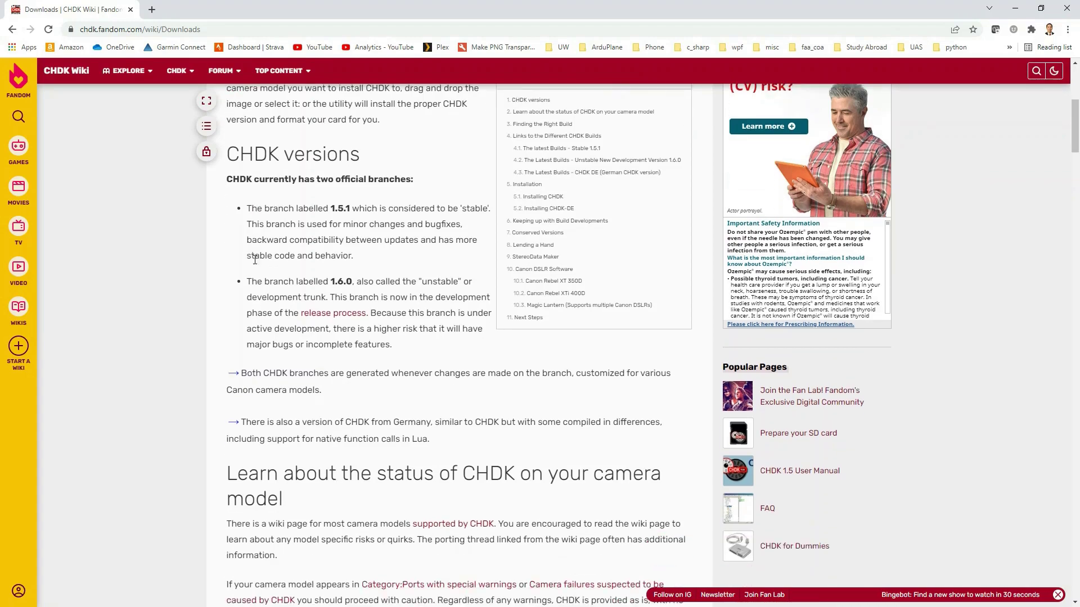
scroll(252, 253, down, 1)
scroll(249, 246, down, 1)
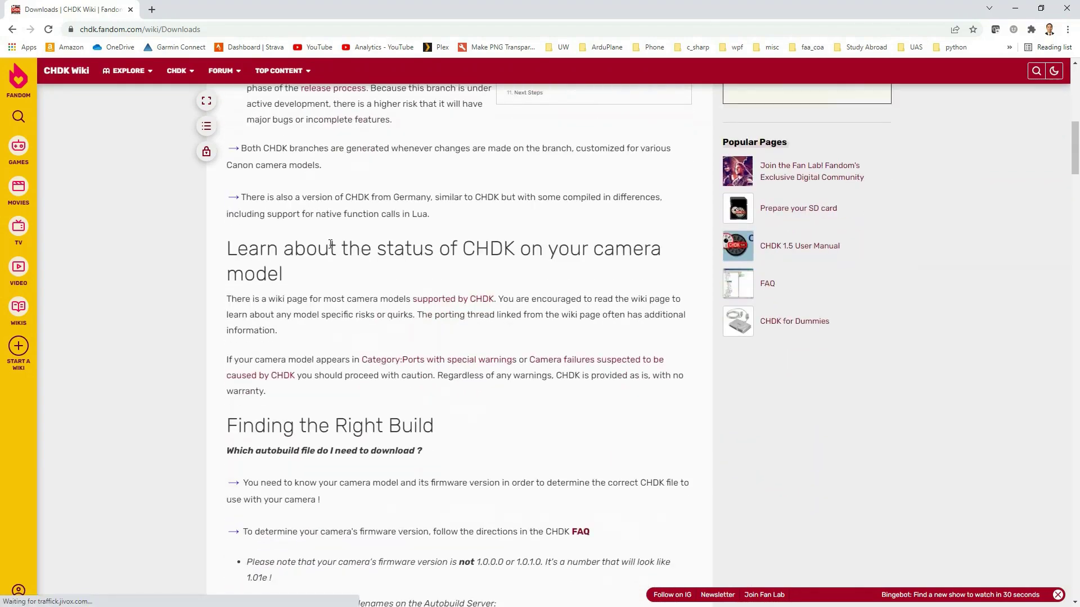
scroll(397, 277, down, 1)
scroll(401, 278, down, 1)
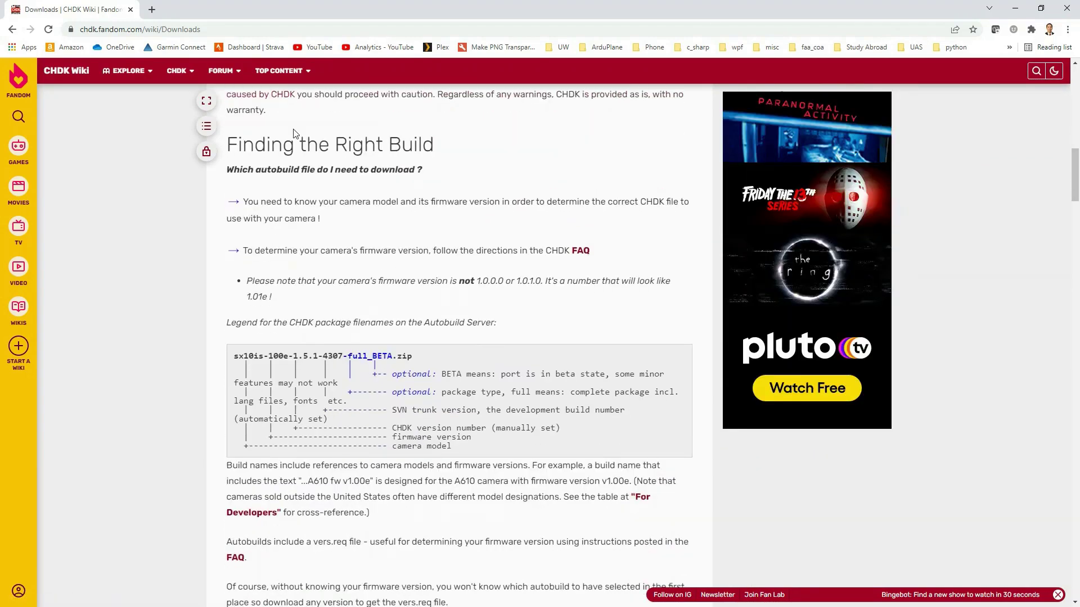
scroll(400, 277, down, 3)
scroll(327, 390, down, 2)
scroll(327, 390, down, 2)
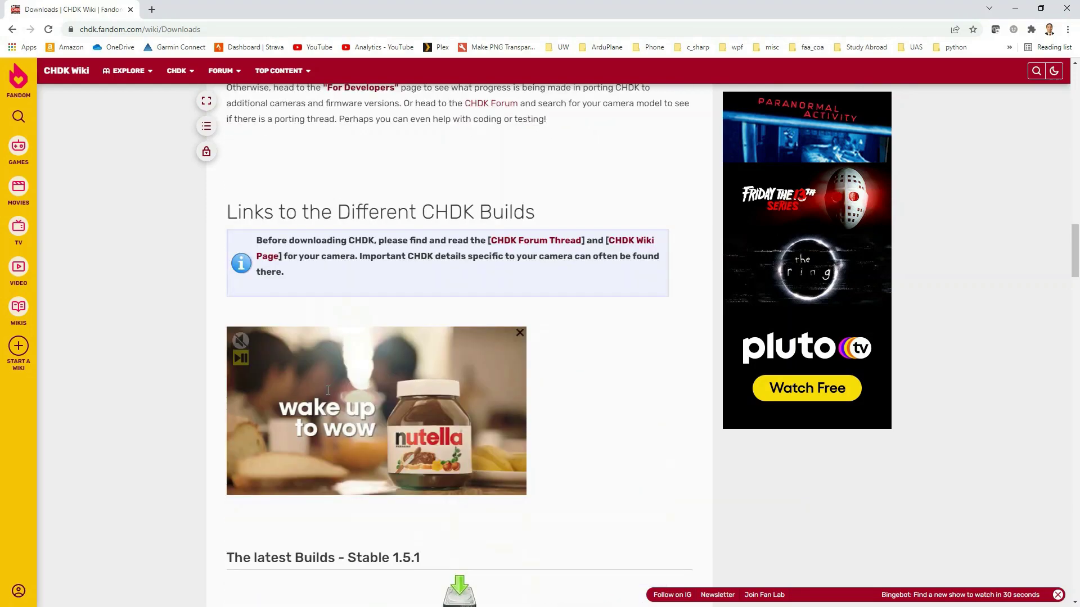
scroll(327, 391, down, 2)
scroll(328, 393, down, 2)
scroll(328, 395, down, 1)
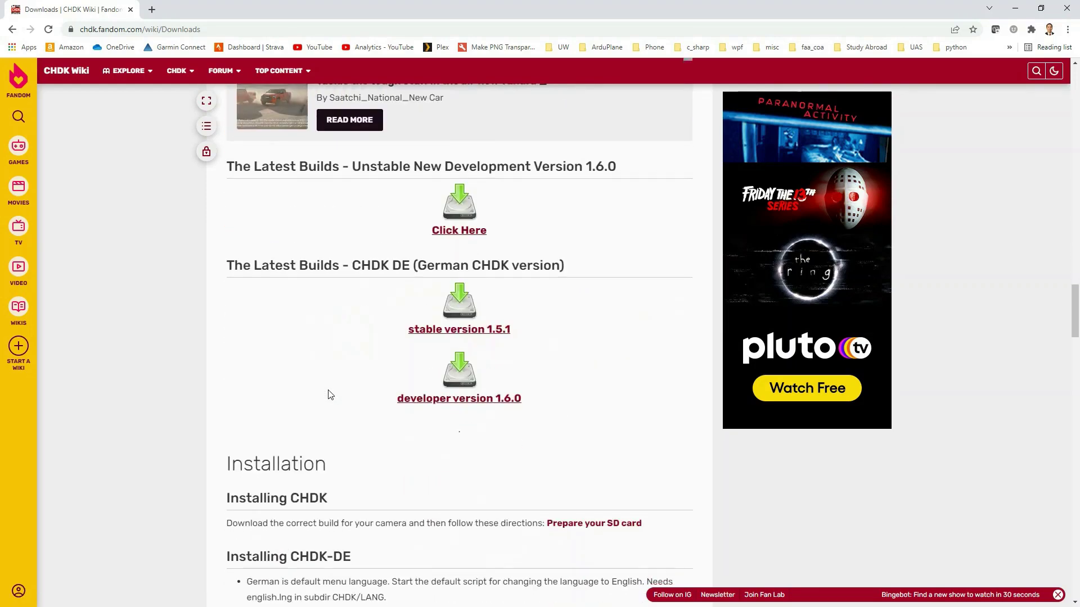
scroll(329, 395, down, 2)
scroll(329, 395, down, 1)
scroll(327, 396, down, 3)
scroll(327, 396, down, 2)
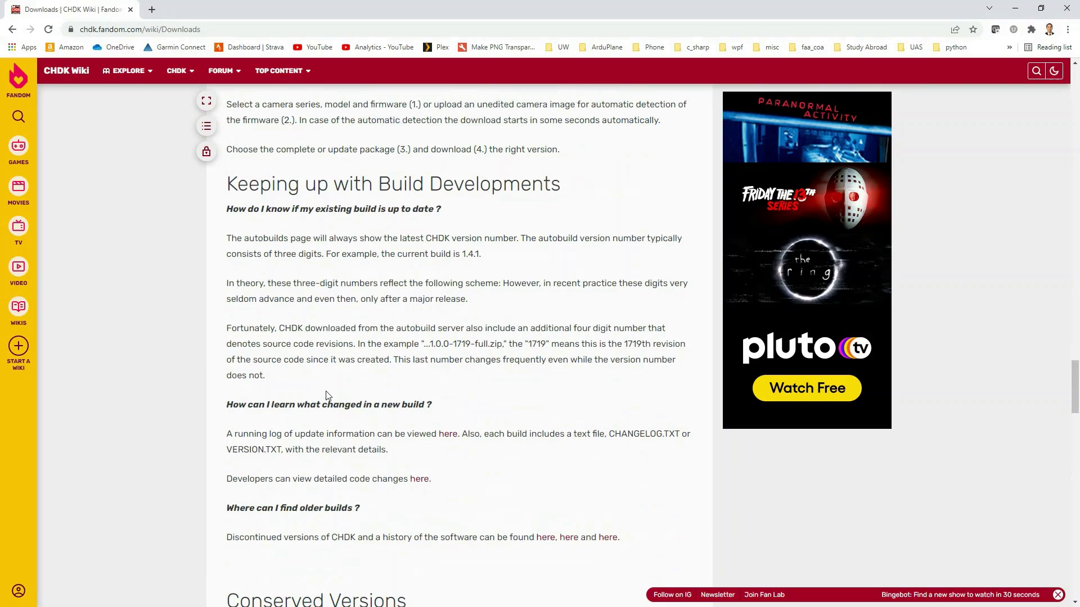
scroll(328, 395, down, 1)
scroll(327, 396, down, 1)
scroll(328, 395, down, 1)
scroll(327, 395, down, 1)
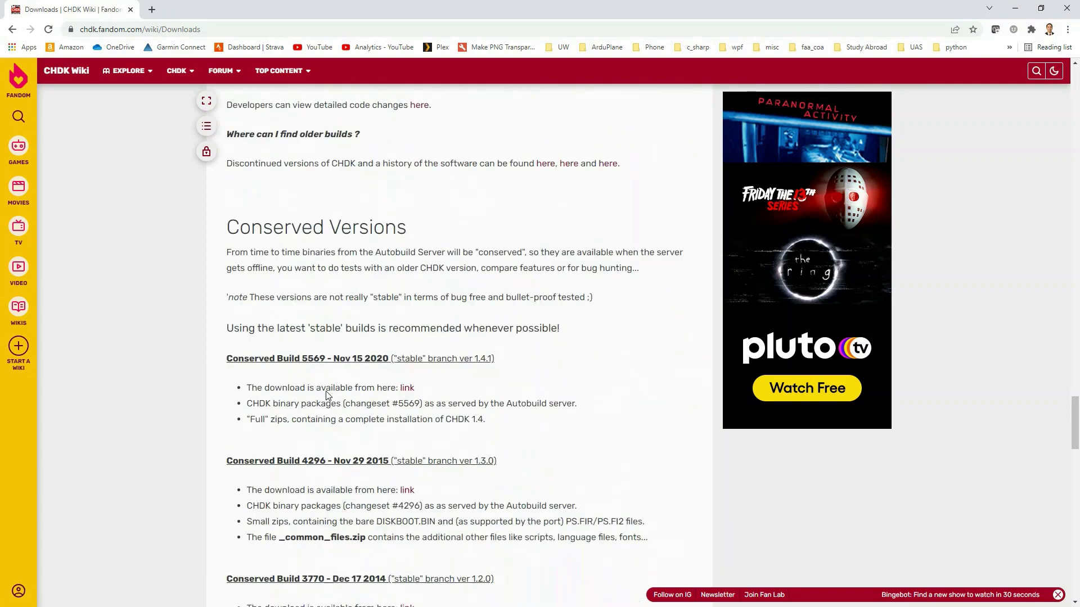
drag(1075, 449, 1075, 125)
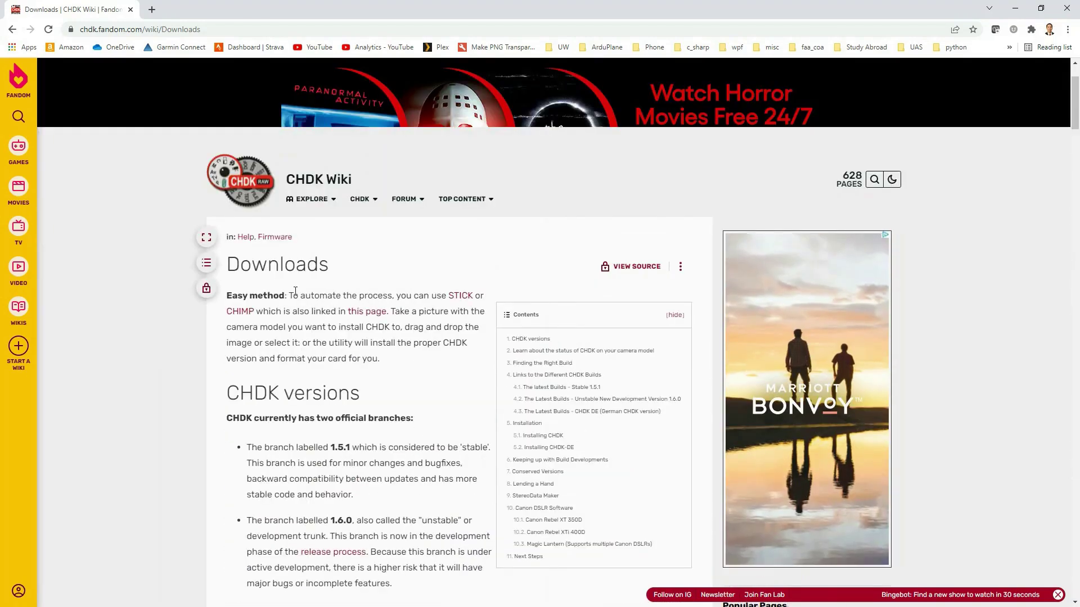
Highlight the Easy method note about STICK on the Downloads page, then clear the selection
mouse_move(225, 297)
mouse_down()
mouse_move(356, 301)
mouse_move(253, 314)
mouse_up()
click(286, 325)
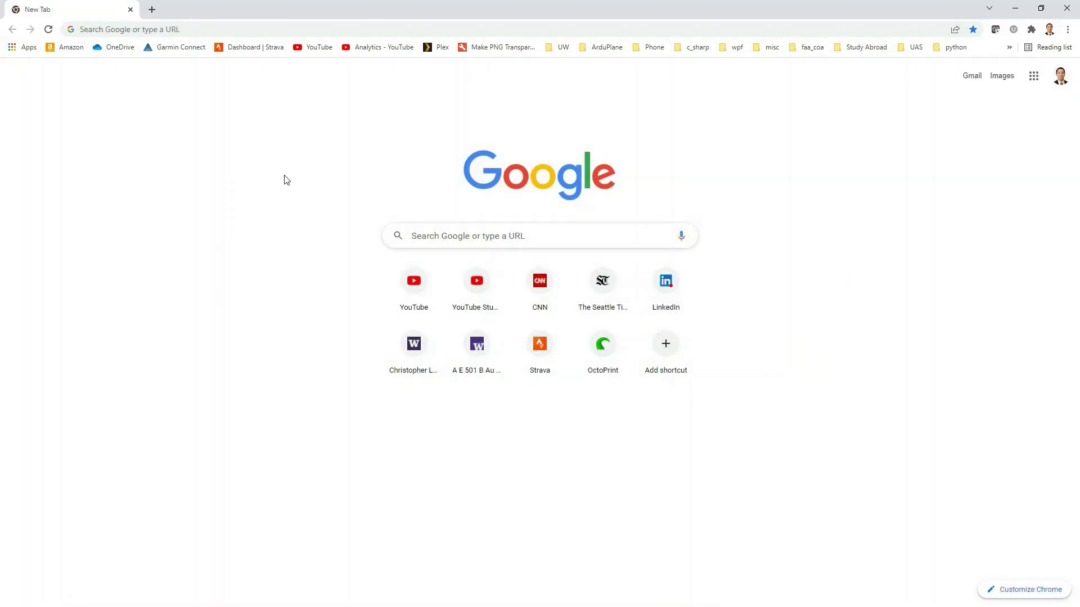
Search Google for 'stick chdk' and open the Stick result on Zeno's Home Page
click(439, 239)
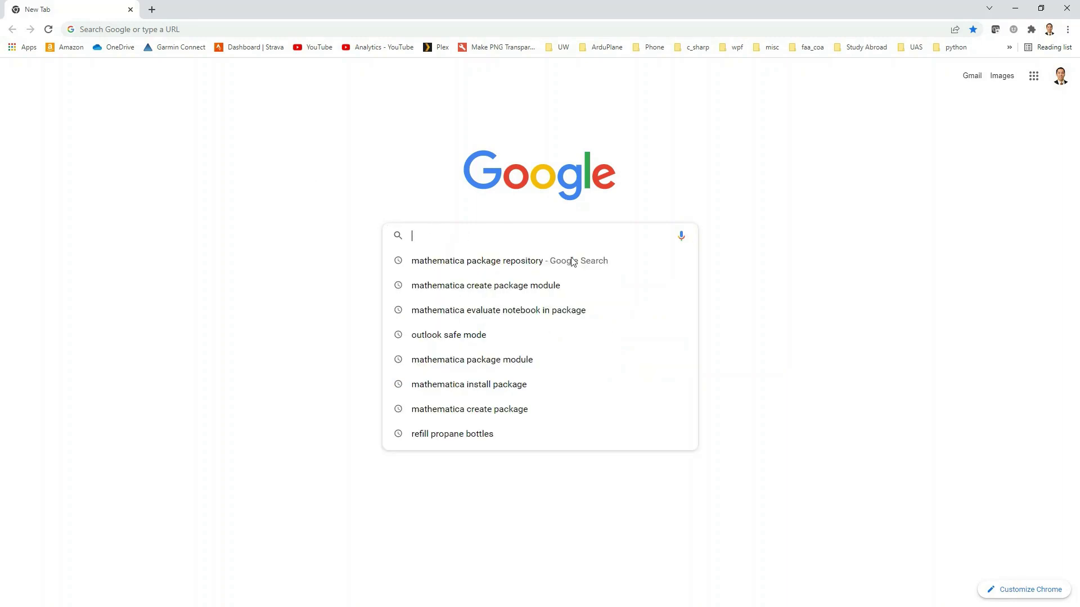
text(stick)
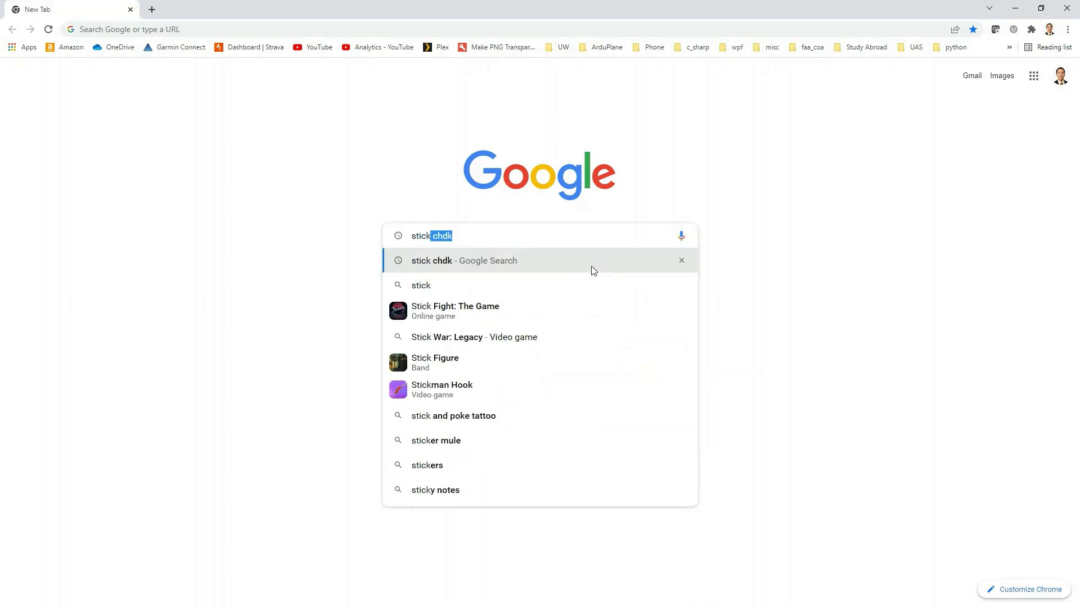
text( chdk)
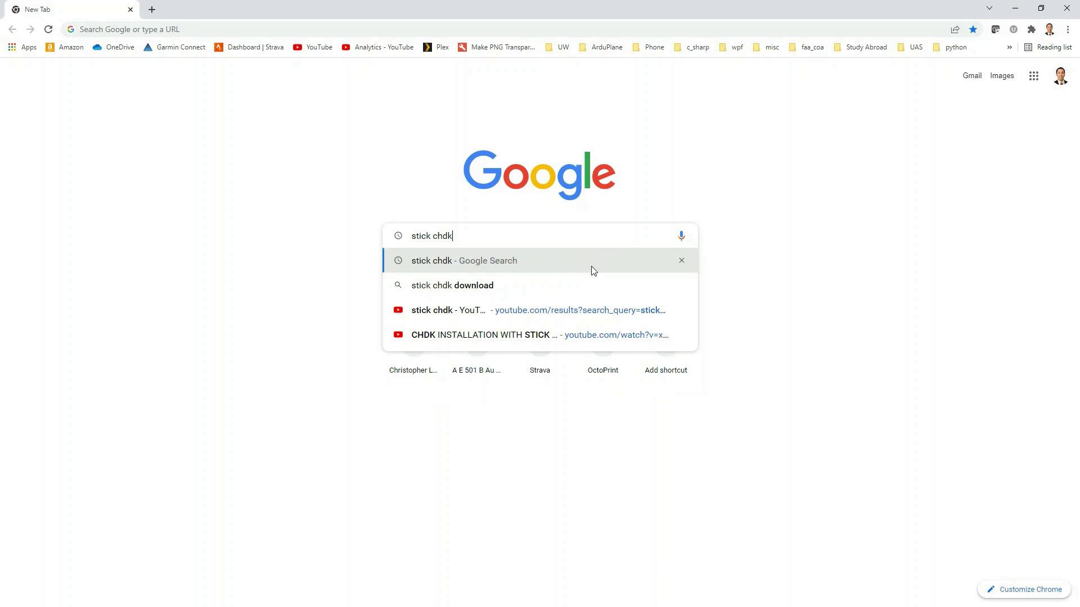
key(Return)
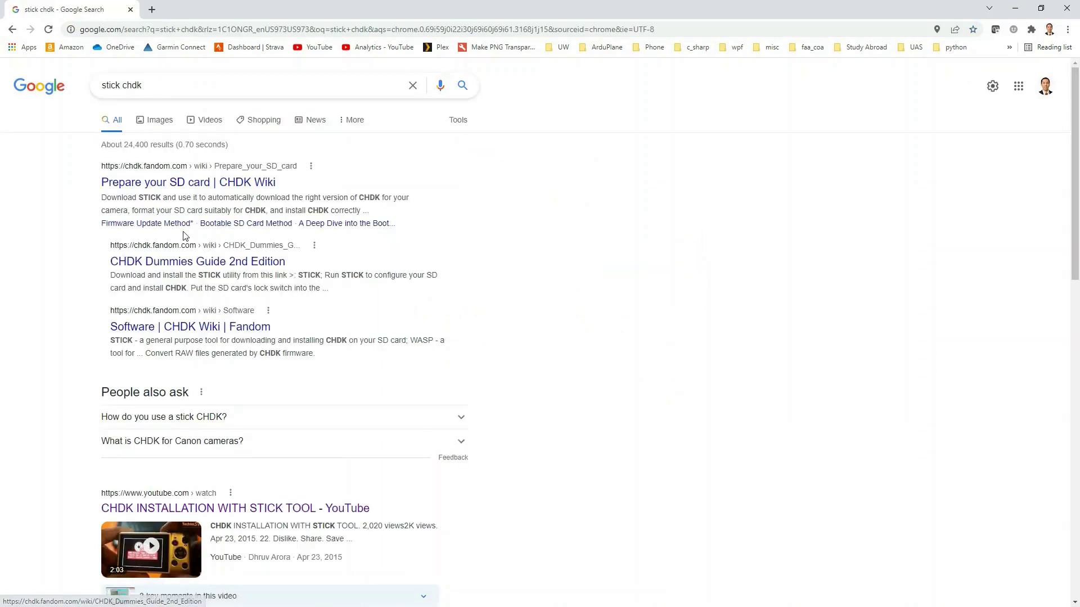
scroll(207, 219, down, 1)
scroll(206, 218, down, 1)
scroll(207, 218, down, 2)
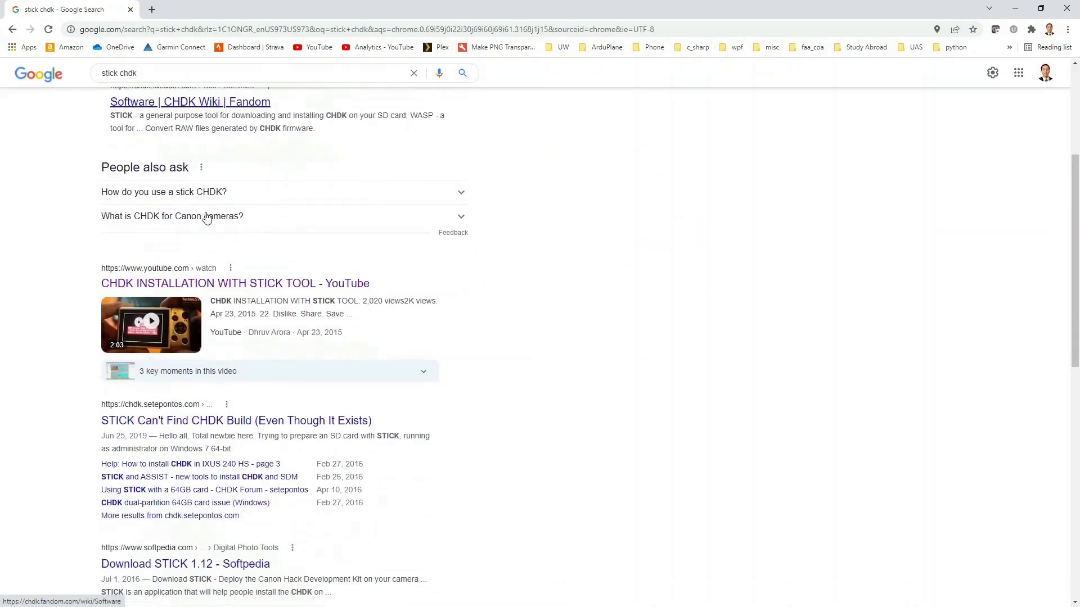
scroll(207, 219, down, 1)
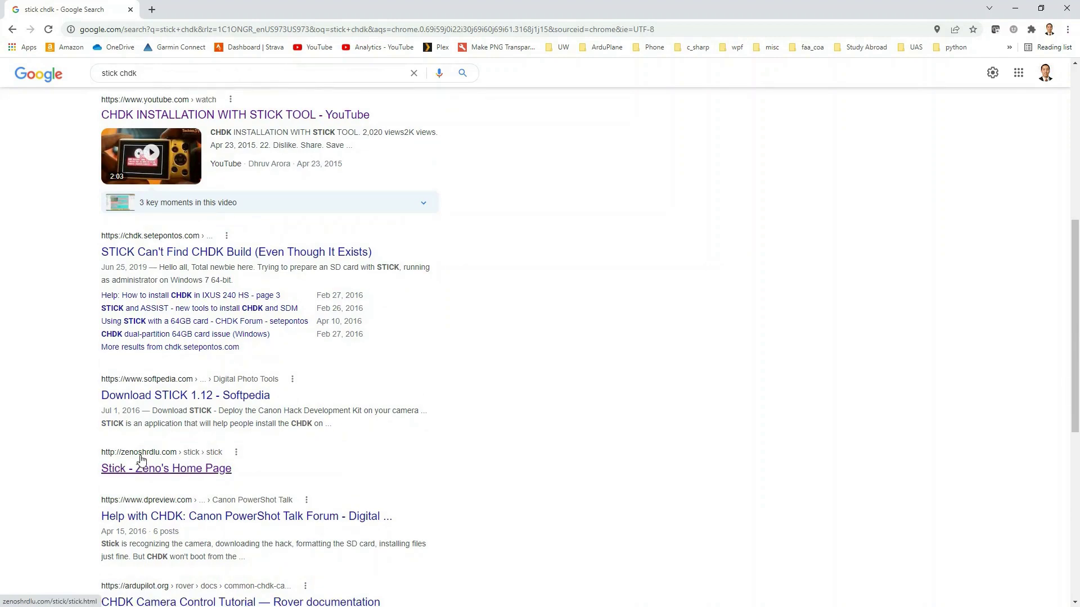
click(161, 471)
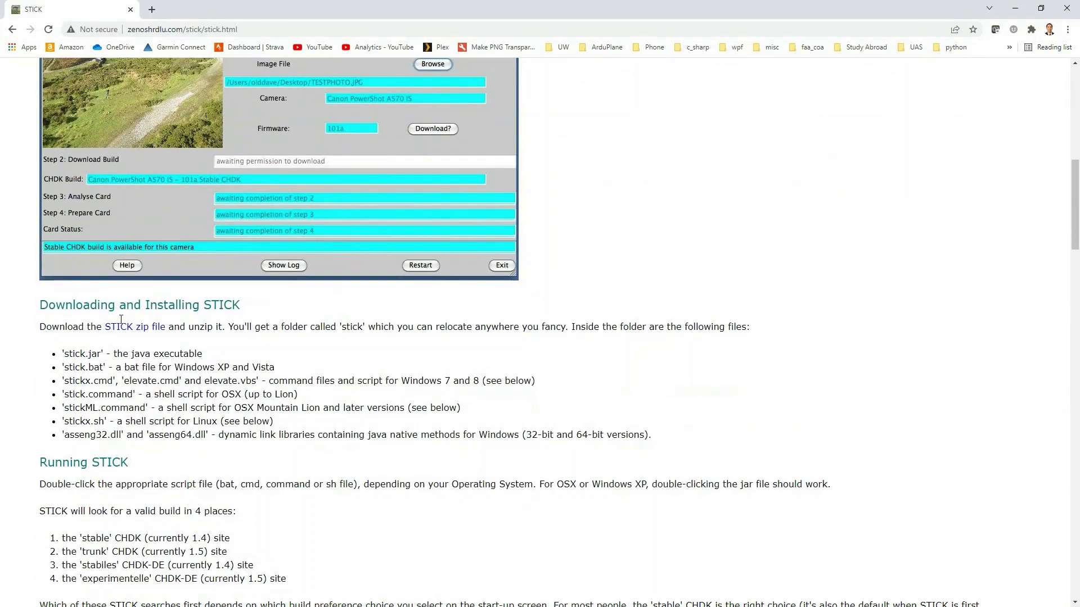
Download the STICK zip file from the Downloading and Installing STICK section
click(137, 329)
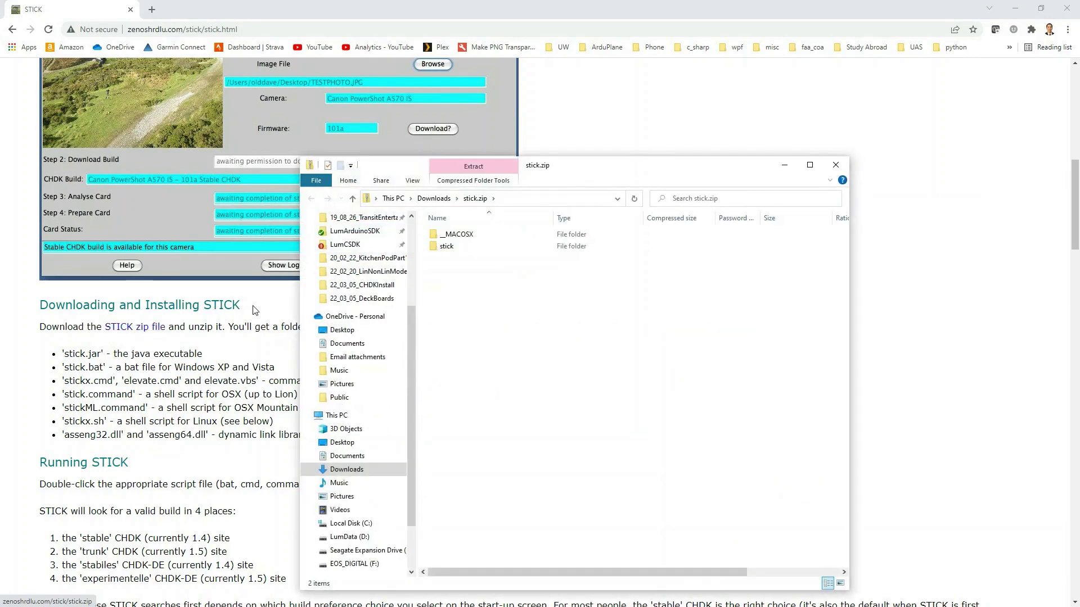
Extract stick.zip in the Downloads folder and set the resulting window aside
click(347, 470)
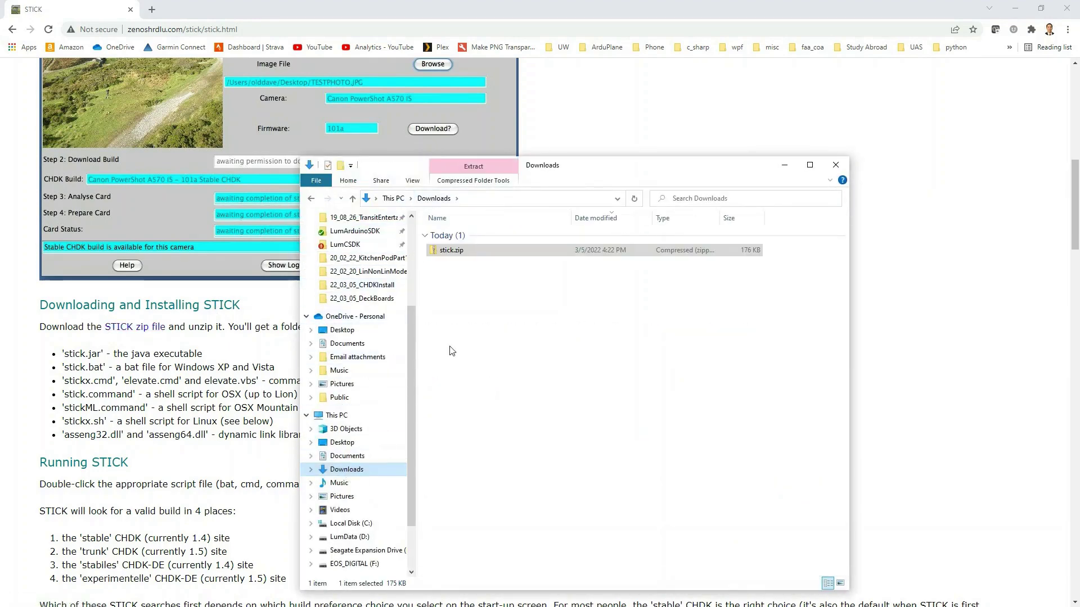
right_click(455, 252)
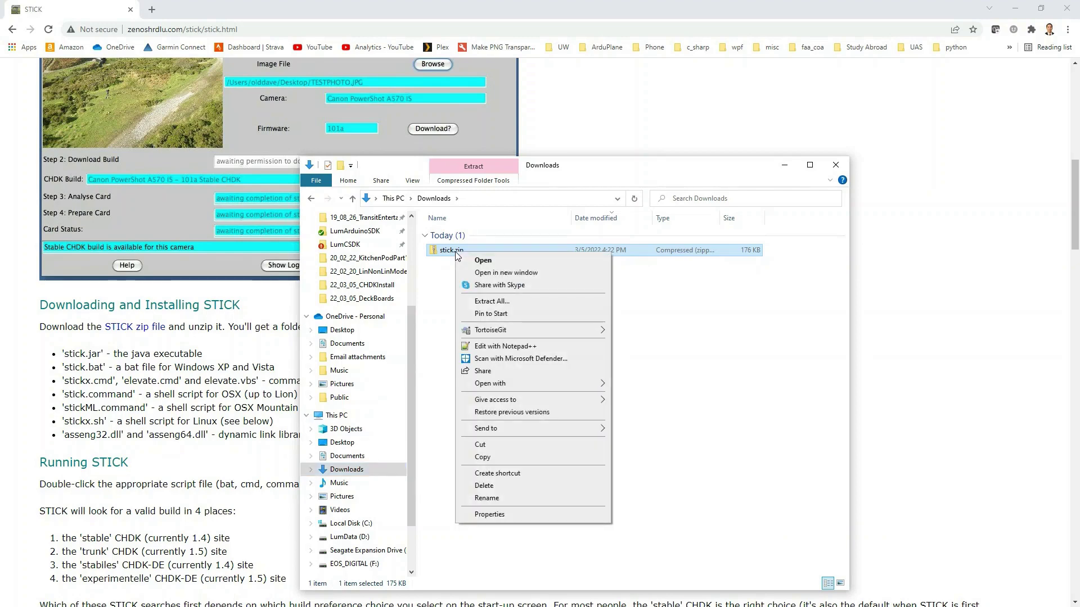
click(518, 302)
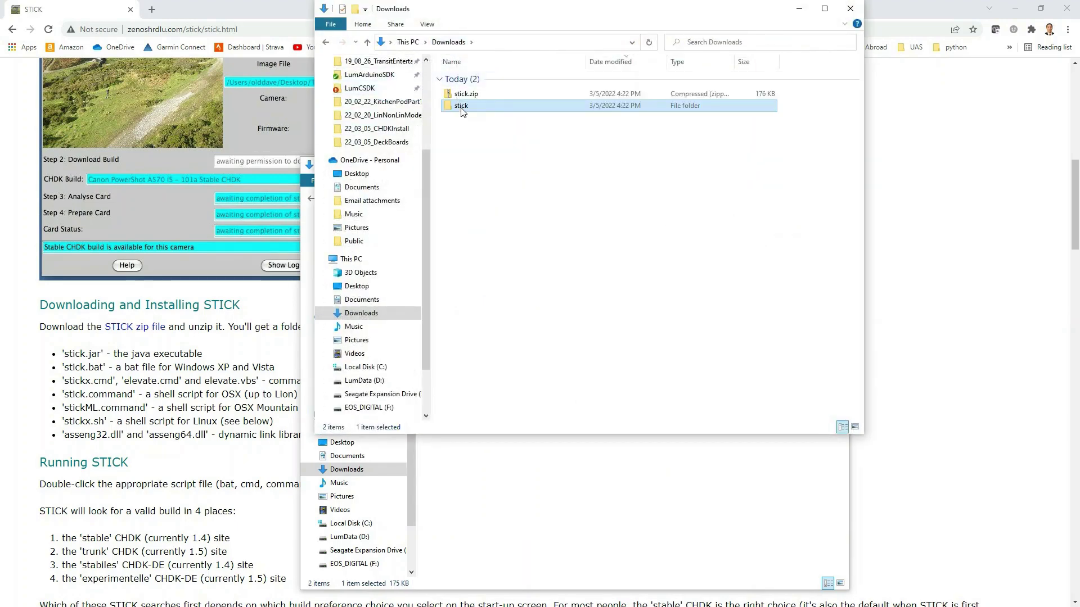
drag(476, 12, 723, 89)
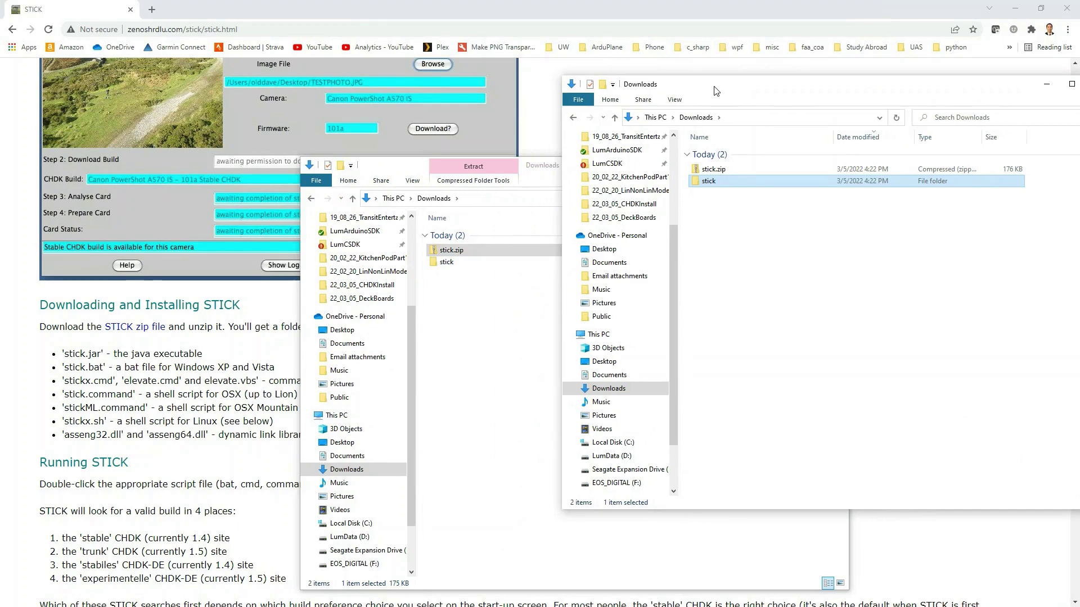
Cut the extracted stick folder from Downloads and paste it into the root of Local Disk (C:)
click(365, 523)
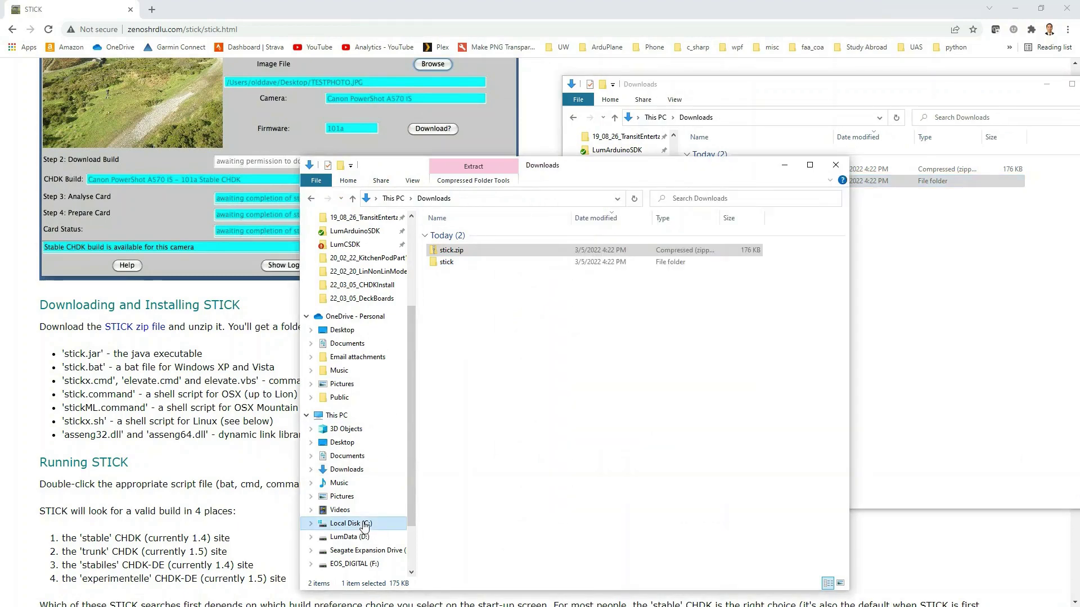
drag(591, 160, 344, 76)
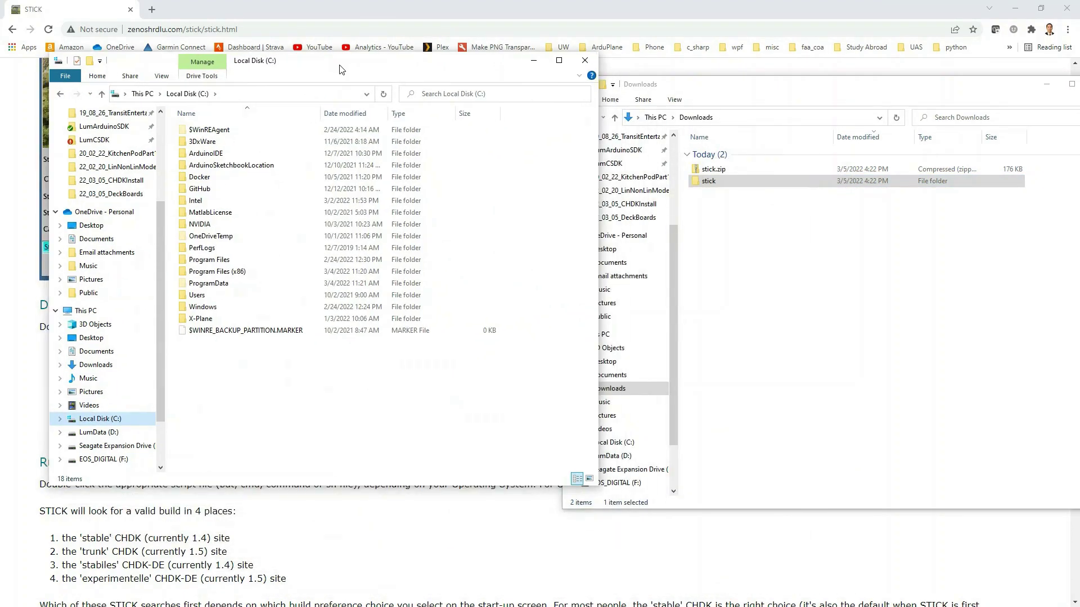
right_click(711, 182)
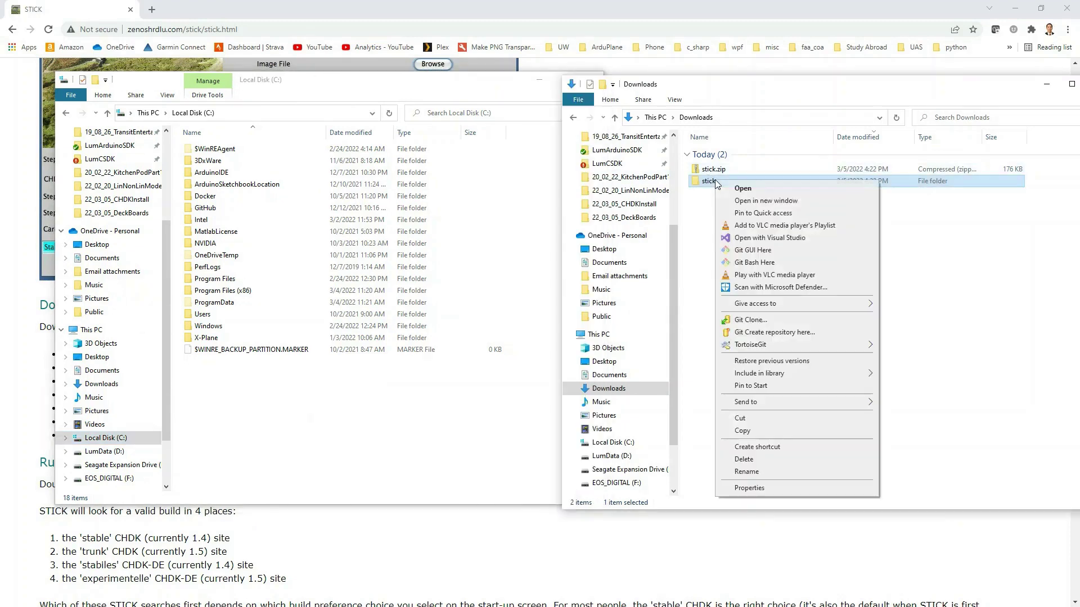
click(768, 424)
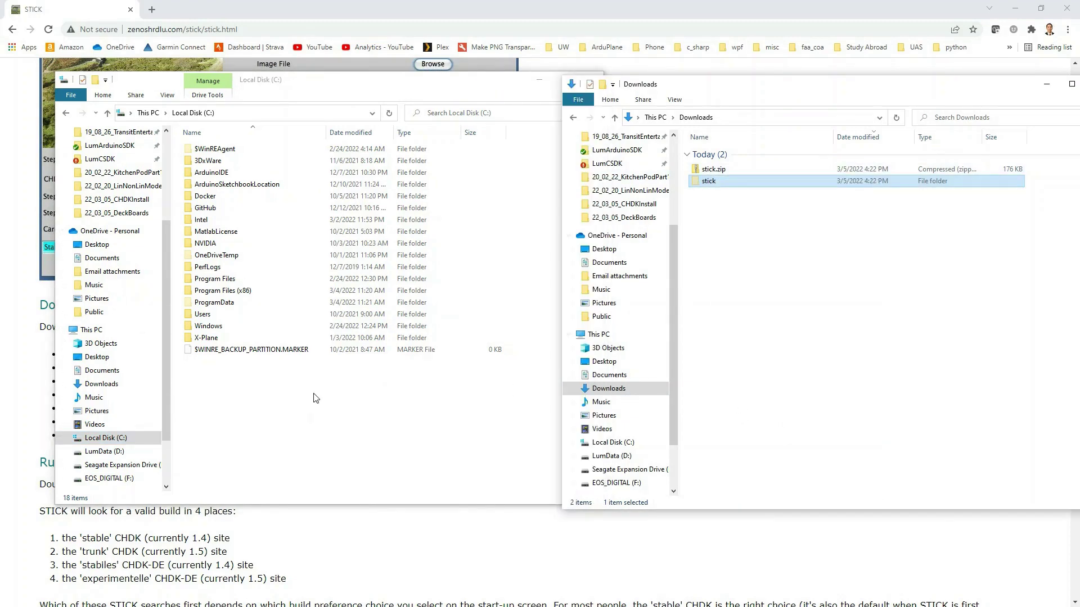
right_click(251, 388)
click(278, 449)
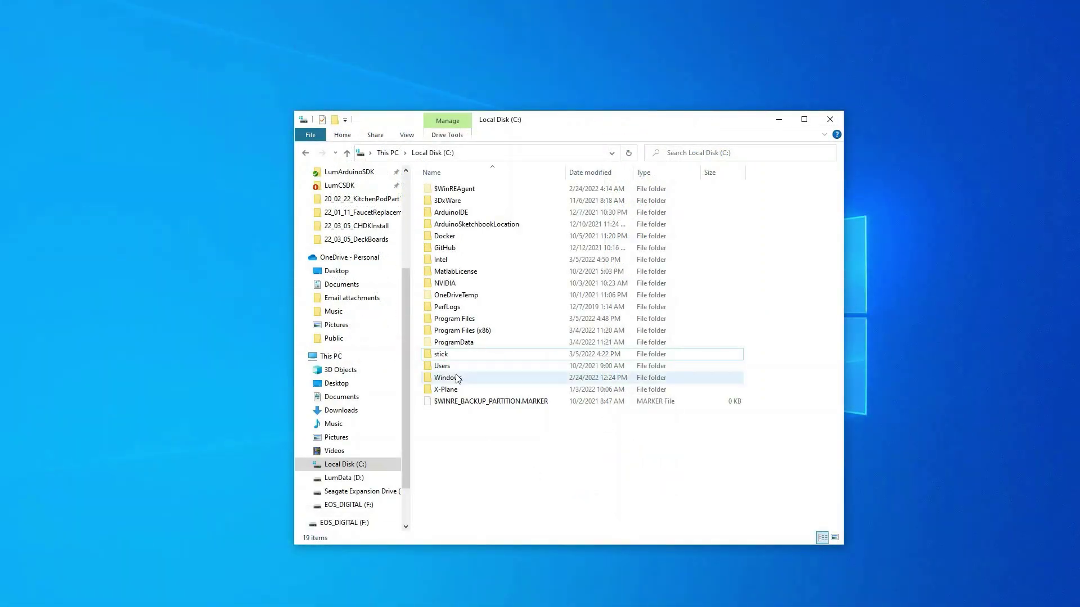
Navigate into C:\stick\stick by opening the stick folder and its inner stick folder
click(445, 356)
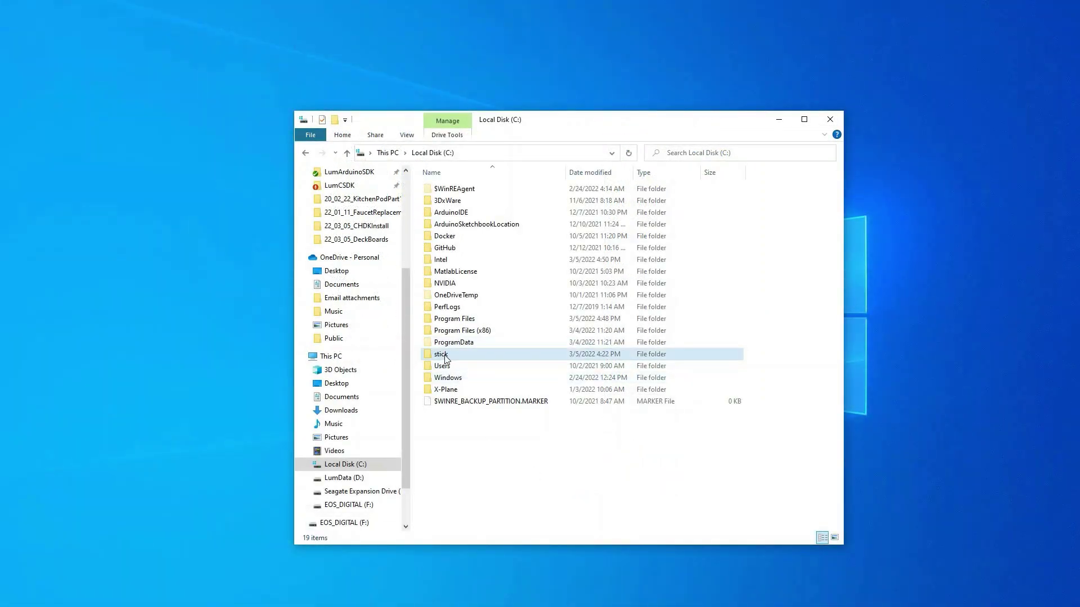
double_click(444, 355)
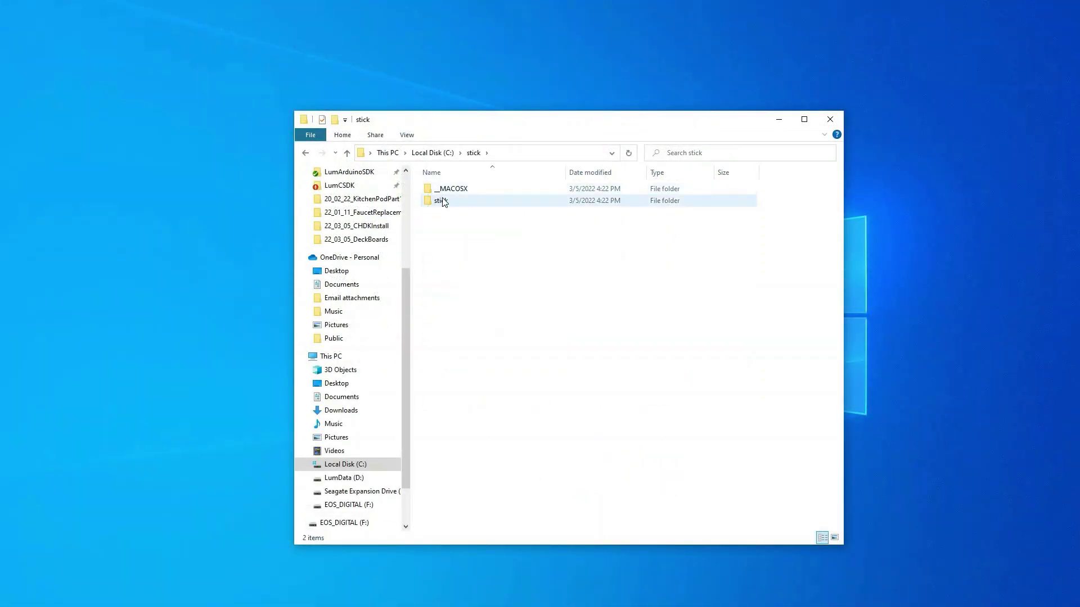
click(444, 202)
double_click(444, 203)
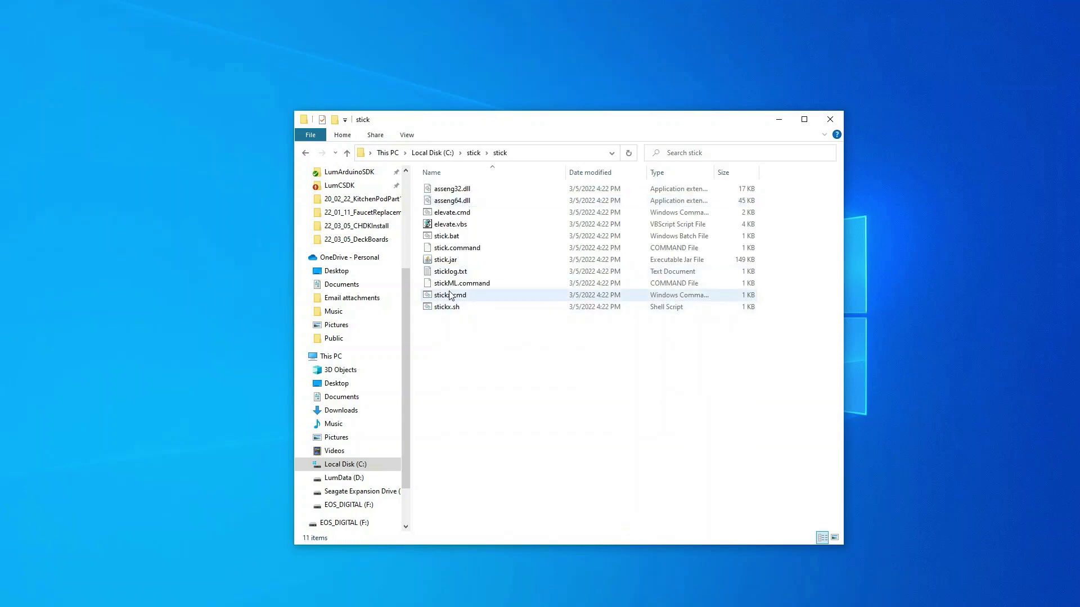
Open the stickx.cmd script for editing in Notepad
click(445, 301)
double_click(453, 295)
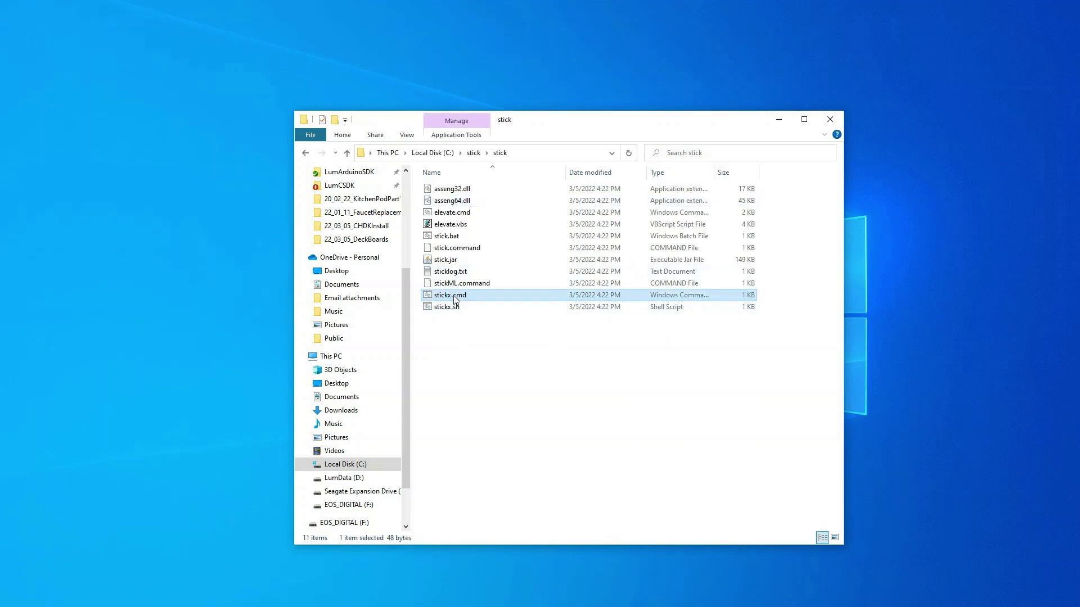
right_click(452, 295)
click(488, 315)
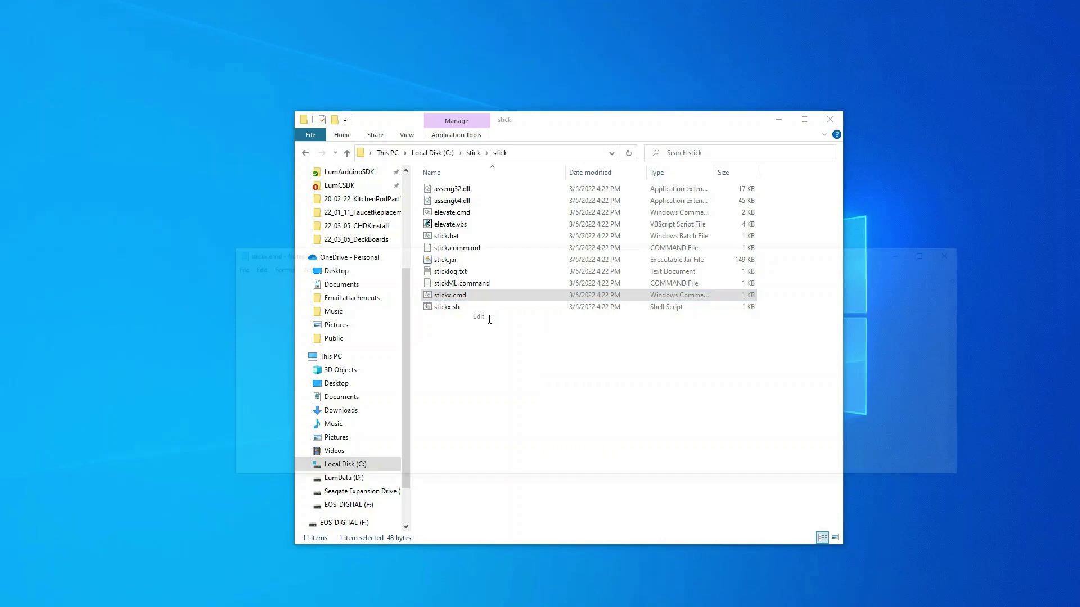
Move Notepad lower and mark the stick.jar name in the script's elevate command
drag(462, 258, 475, 334)
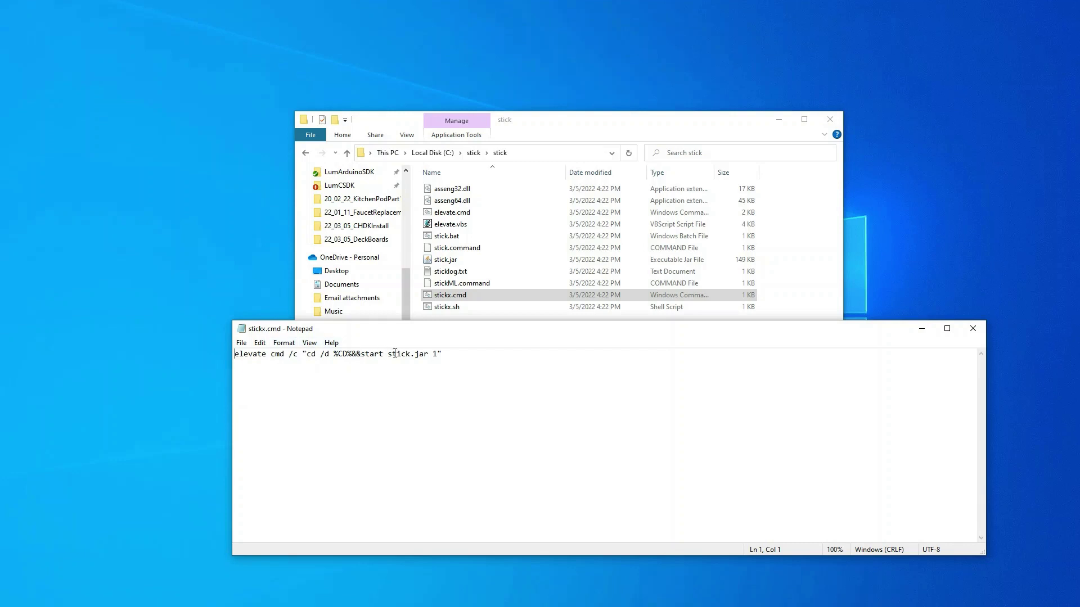
drag(389, 353, 428, 354)
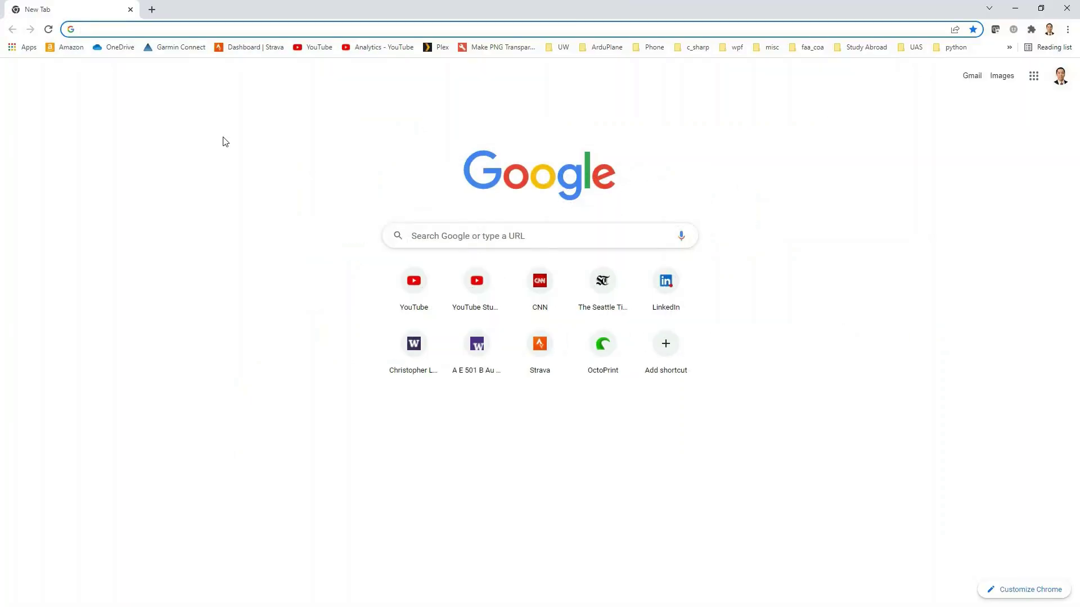
text(java)
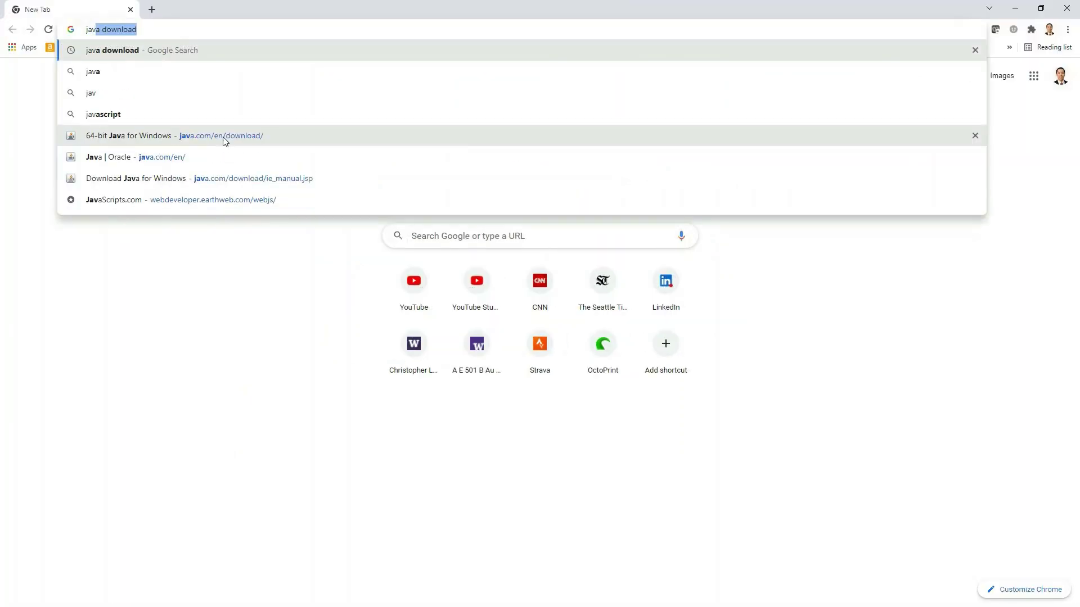
Search for 'java download', start the free Java download on java.com, then close Chrome
key(Return)
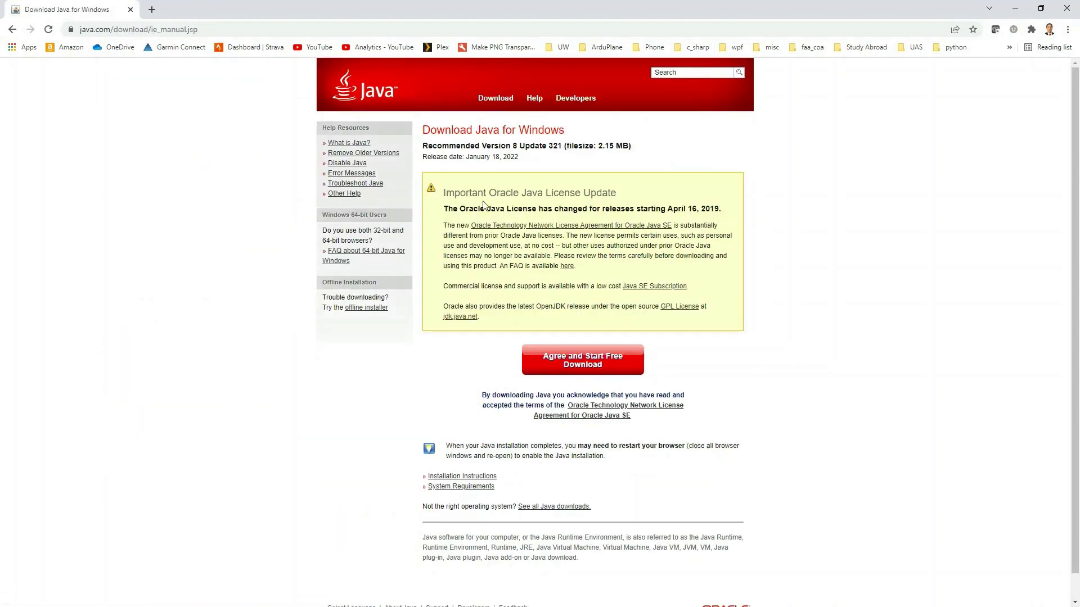
click(581, 372)
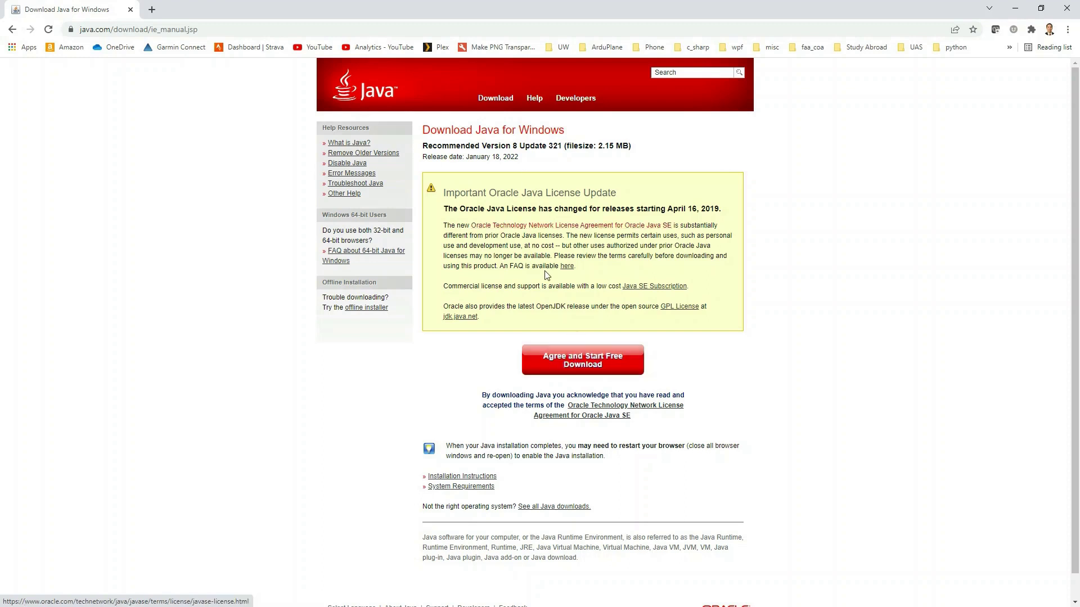
click(1063, 8)
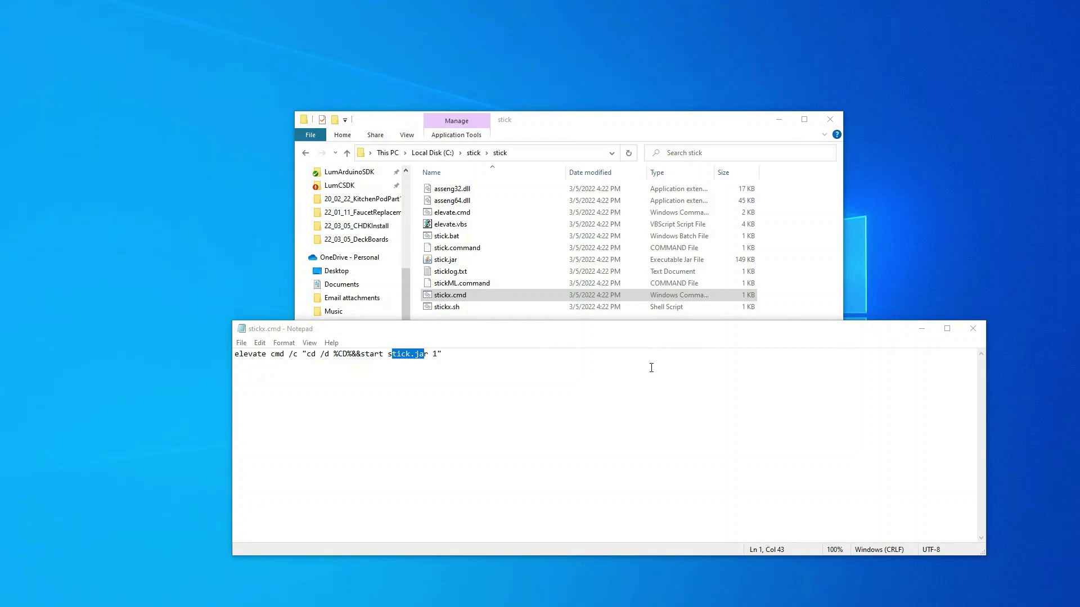
Close Notepad and select stickx.cmd in Explorer to launch STICK
click(972, 328)
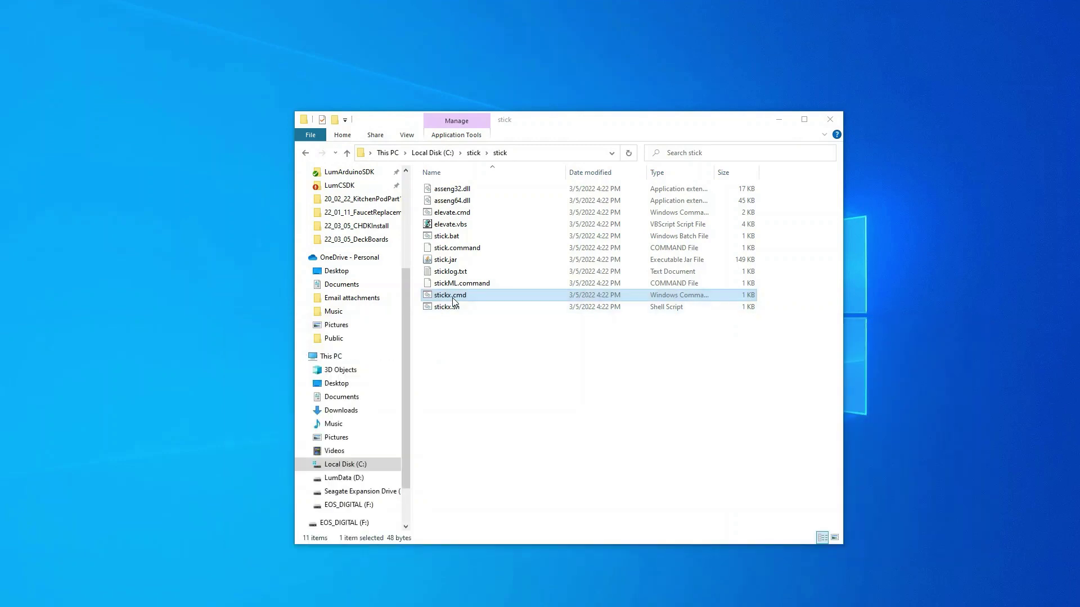
click(454, 302)
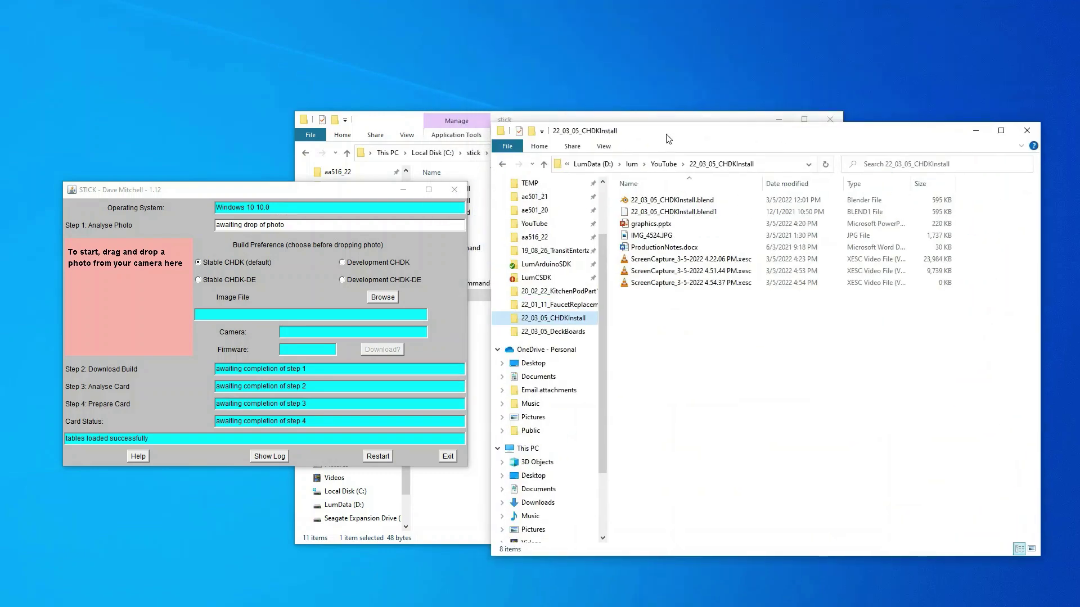
click(652, 237)
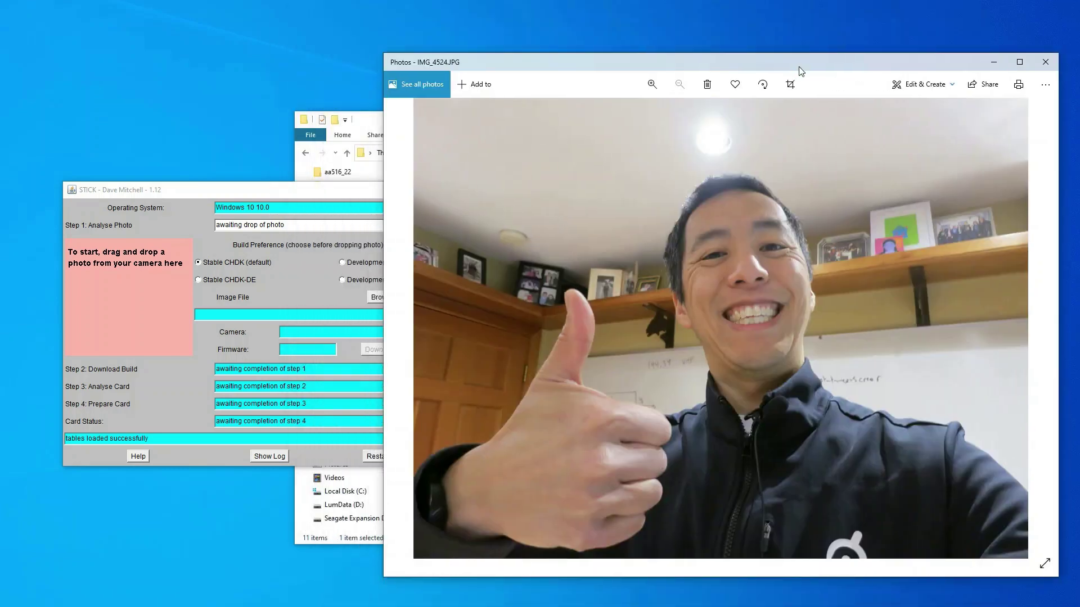
drag(799, 67, 843, 68)
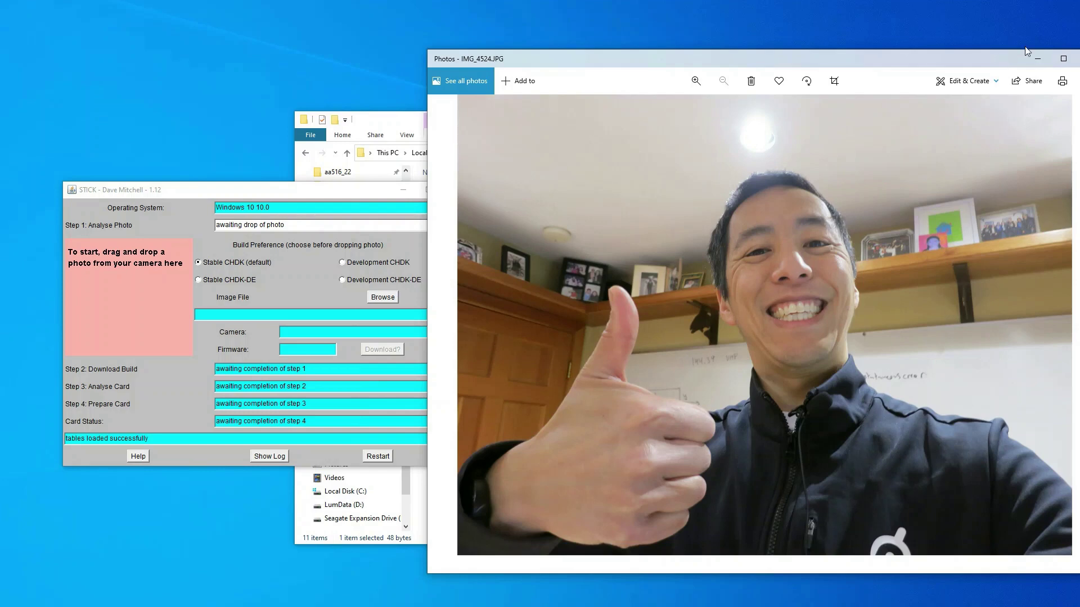
drag(1010, 55, 857, 78)
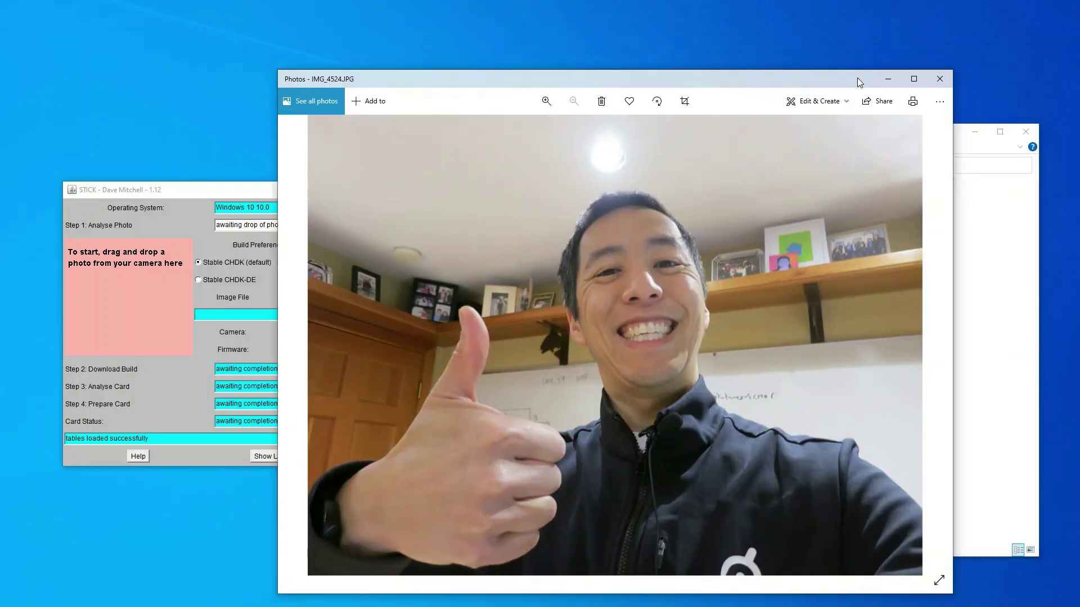
click(938, 80)
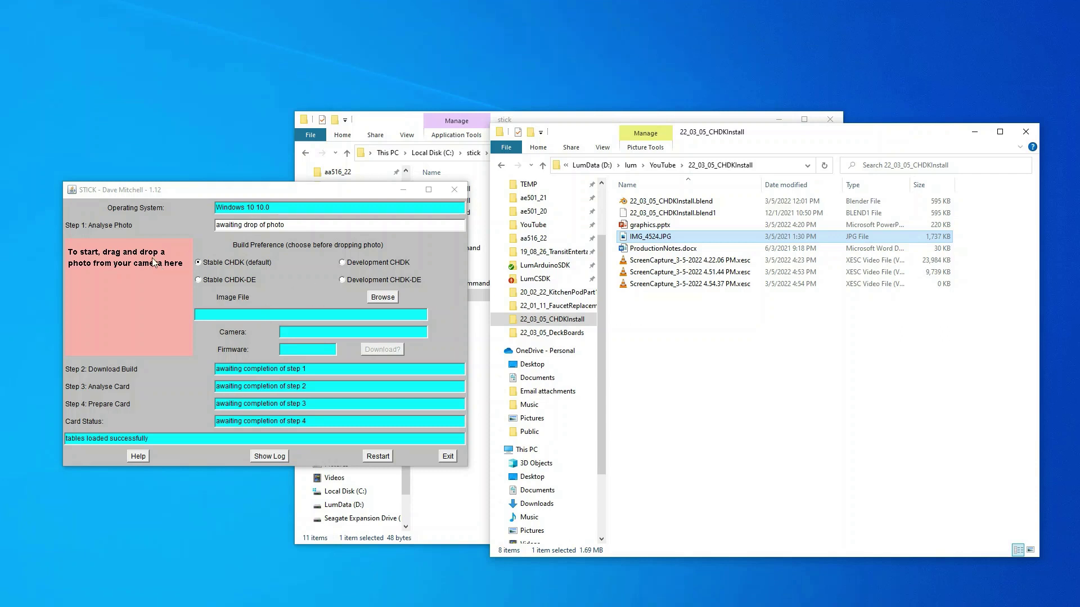
Start STICK's photo picker and browse from This PC into D:\lum, checking the project folder path
click(176, 192)
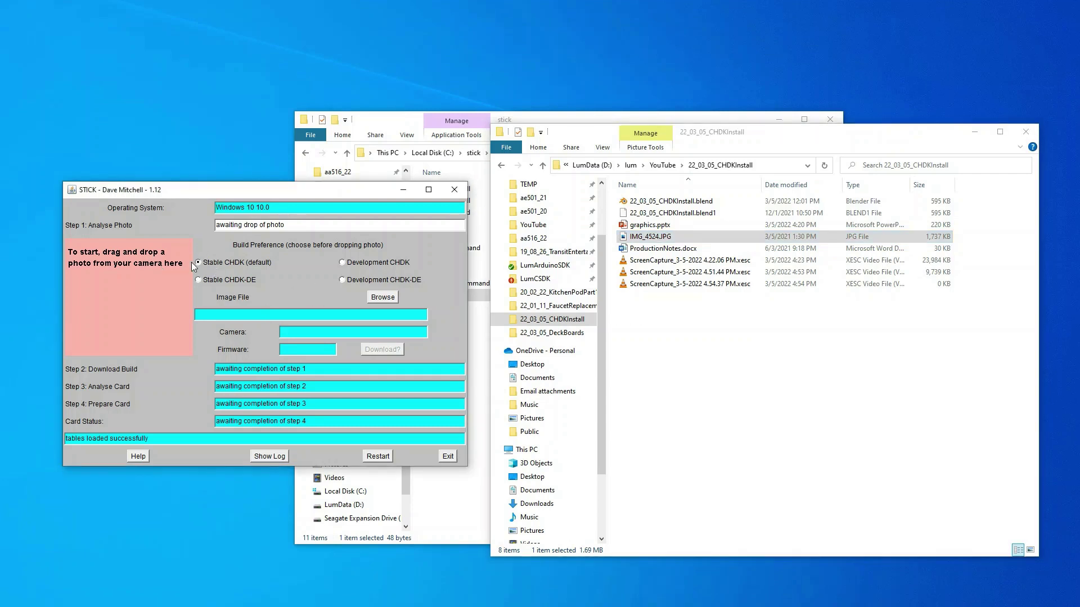
click(385, 300)
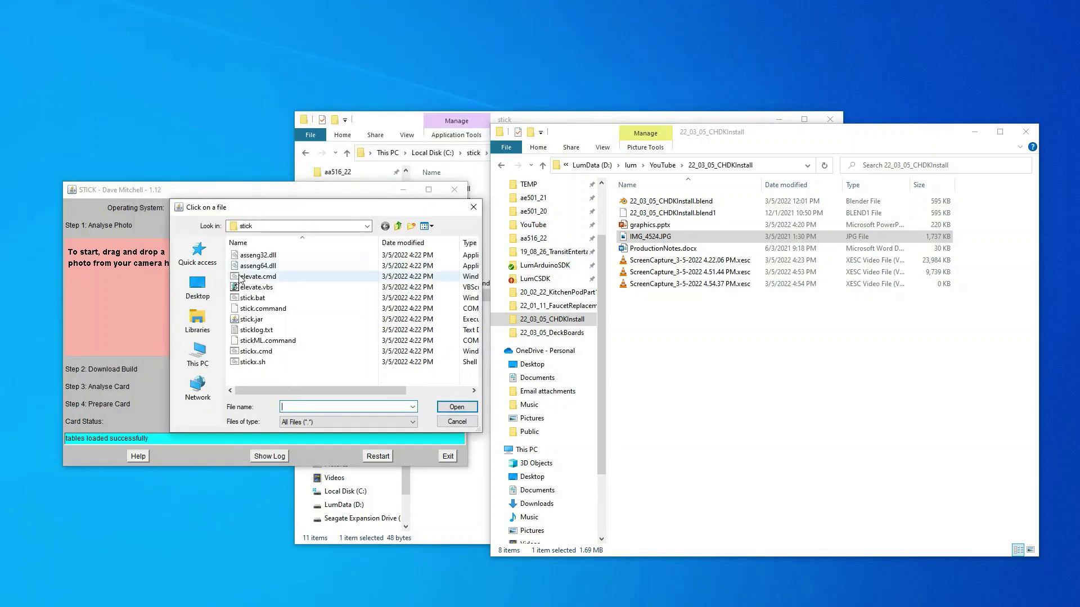
click(203, 368)
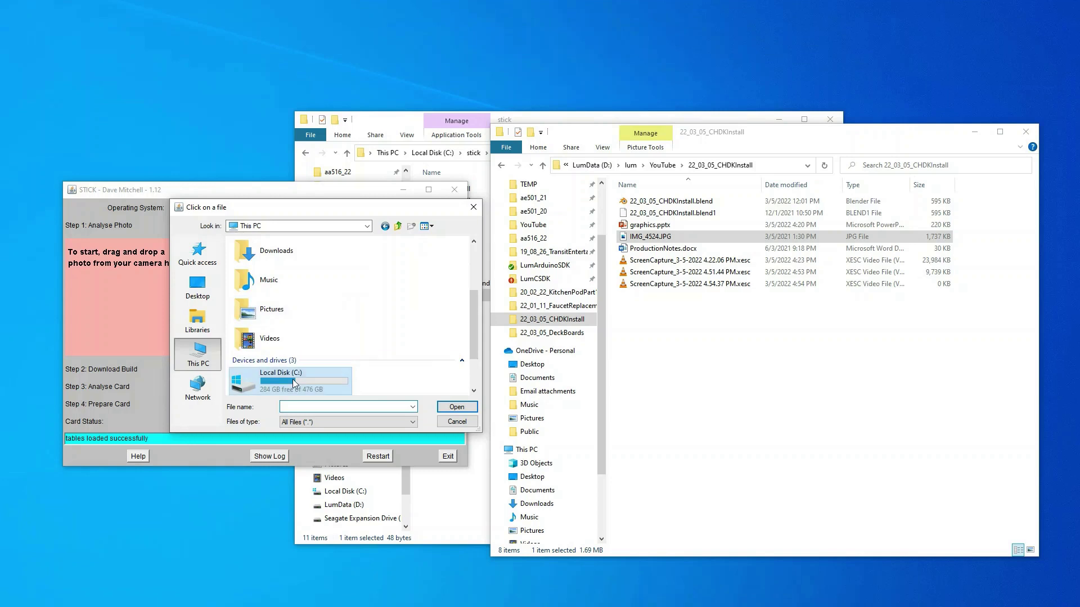
scroll(295, 384, down, 1)
double_click(278, 349)
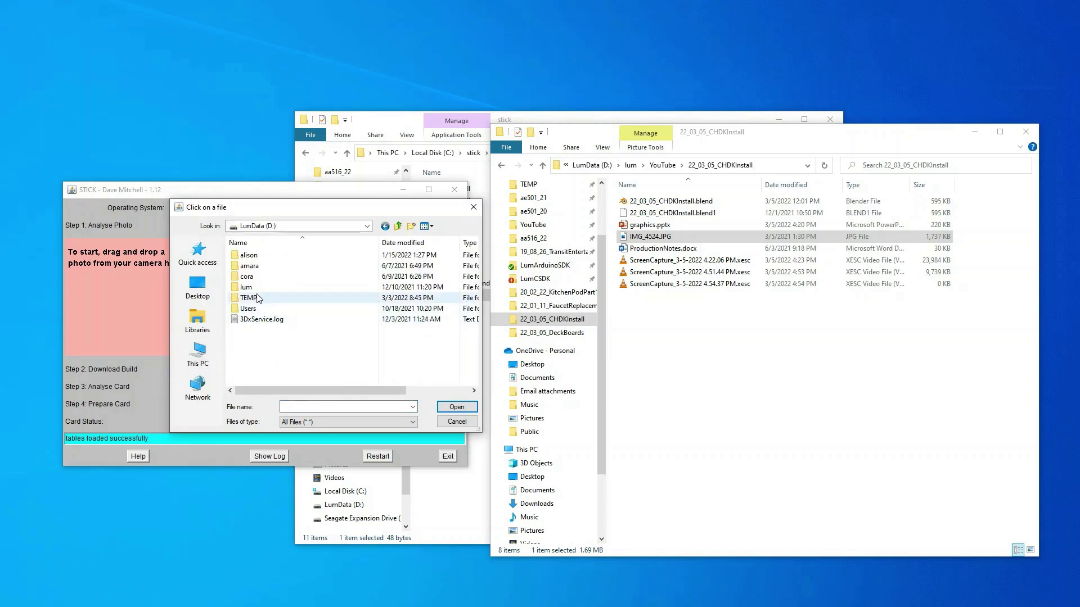
double_click(254, 292)
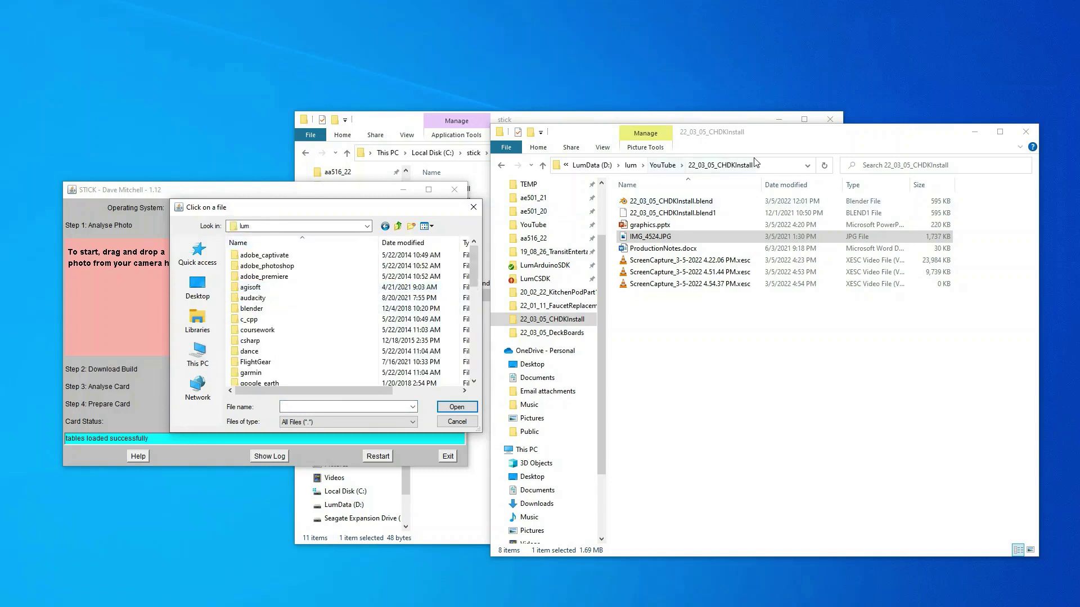
click(769, 167)
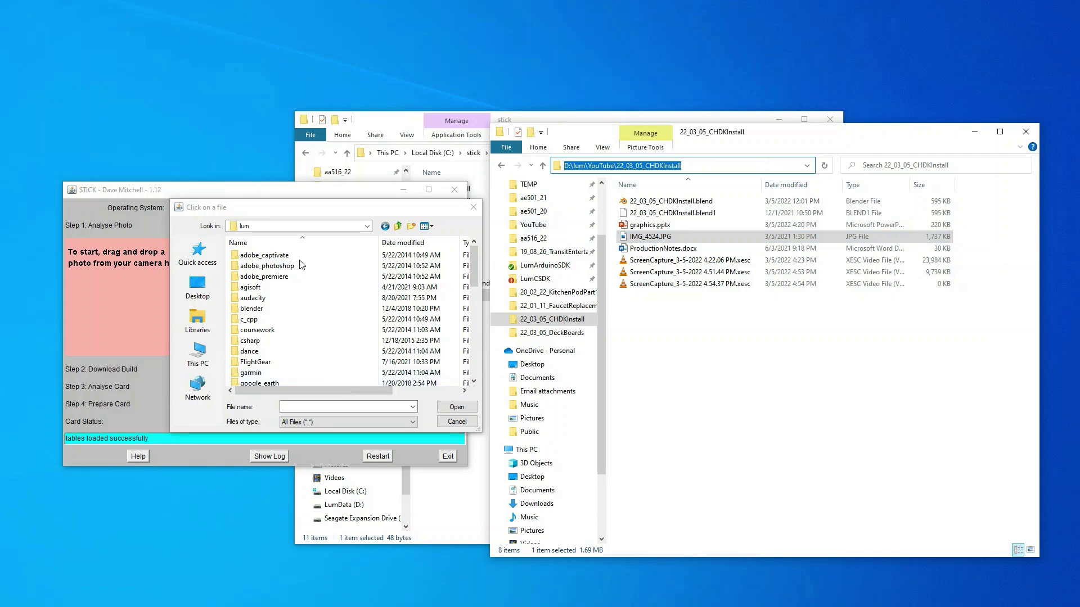
click(283, 340)
scroll(279, 346, down, 2)
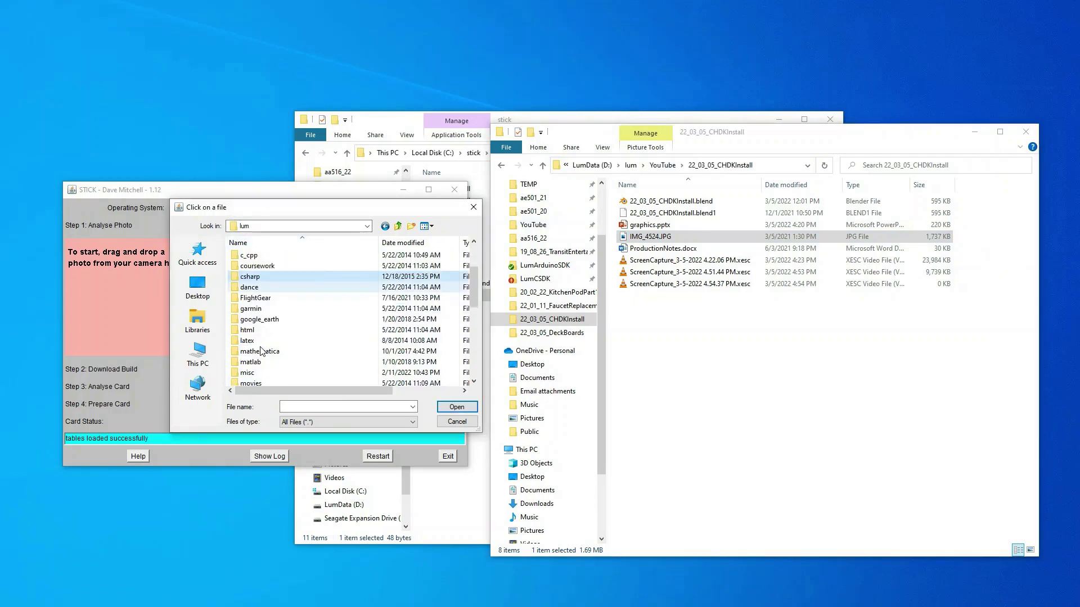
scroll(262, 352, down, 3)
scroll(262, 352, down, 4)
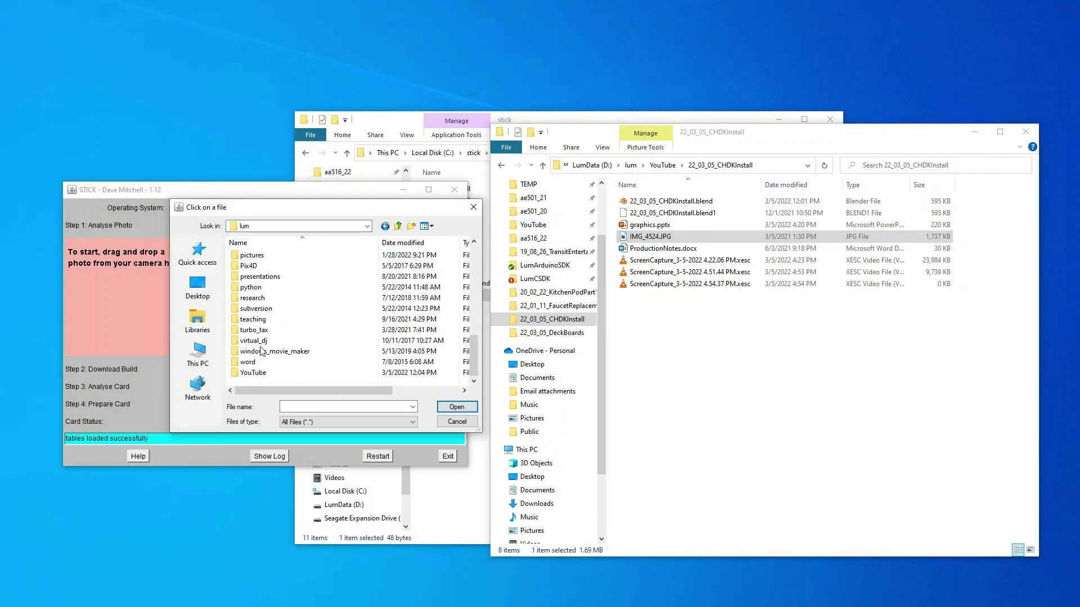
Open YouTube\22_03_05_CHDKInstall and load IMG_4524.JPG so STICK identifies the PowerShot S100, firmware 101a
click(257, 376)
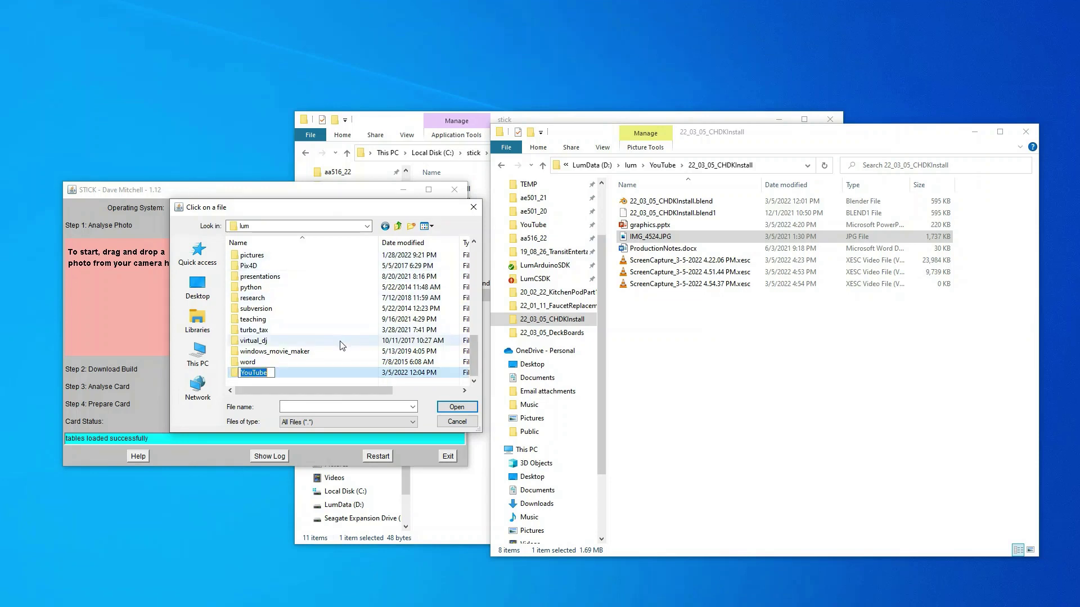
click(242, 375)
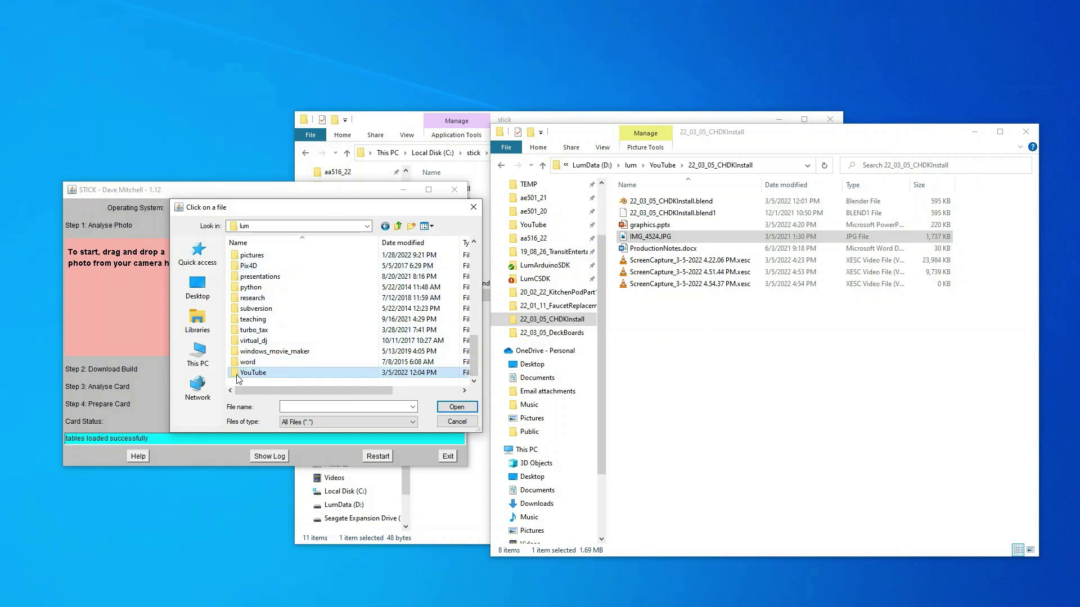
double_click(279, 373)
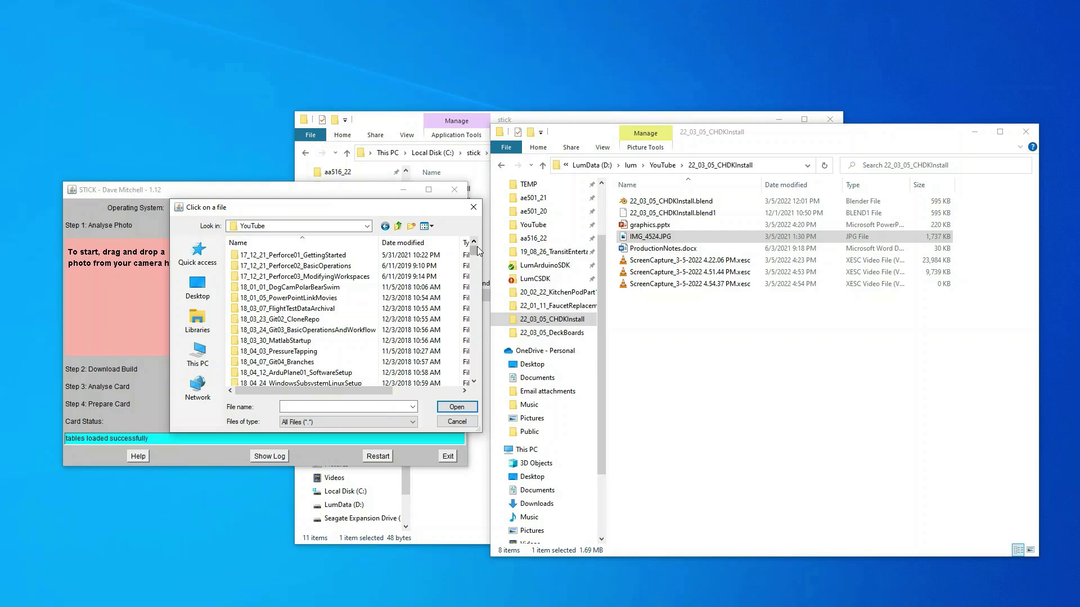
drag(474, 250, 473, 389)
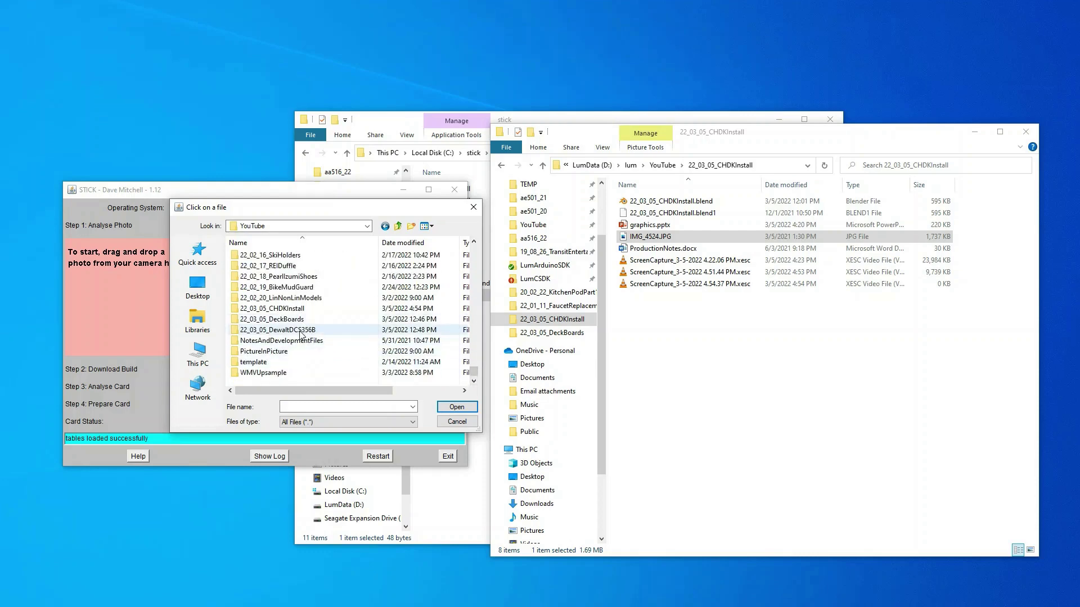
double_click(297, 309)
click(261, 287)
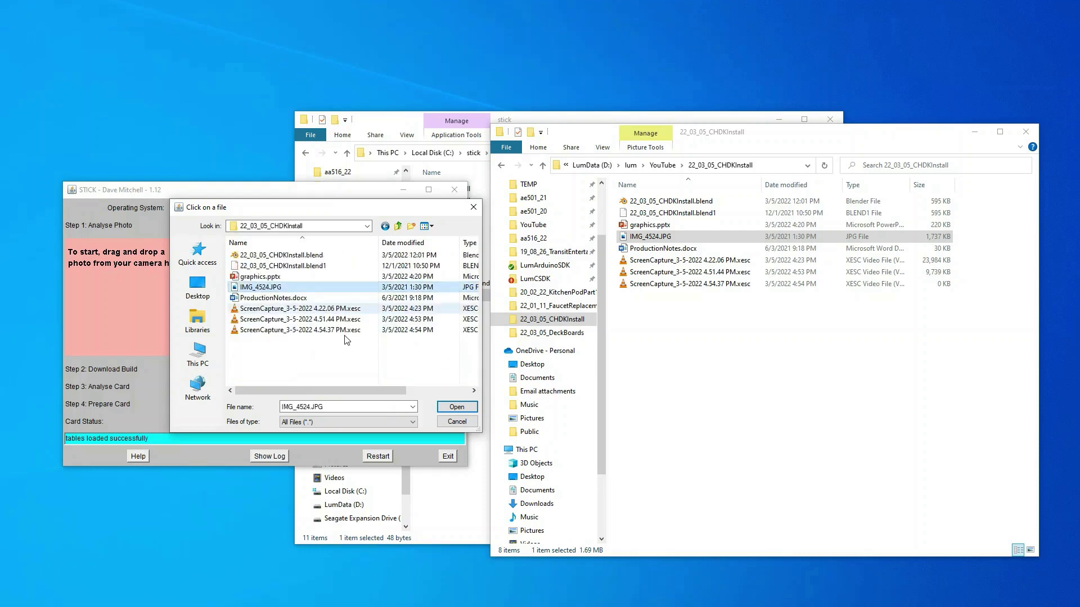
click(450, 407)
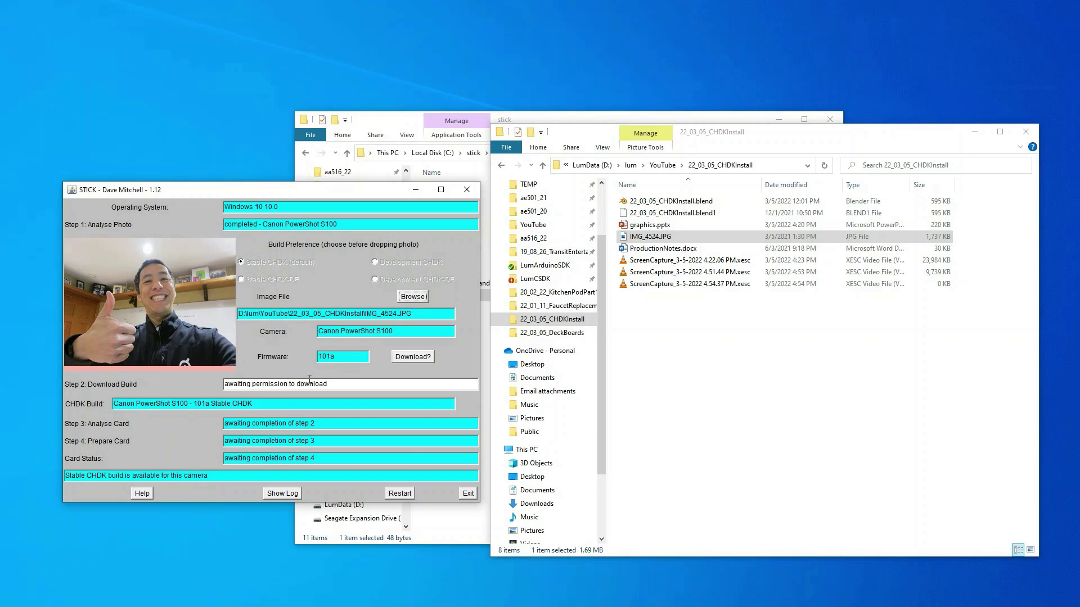
Download and extract the stable CHDK build for the PowerShot S100, 101a
click(412, 357)
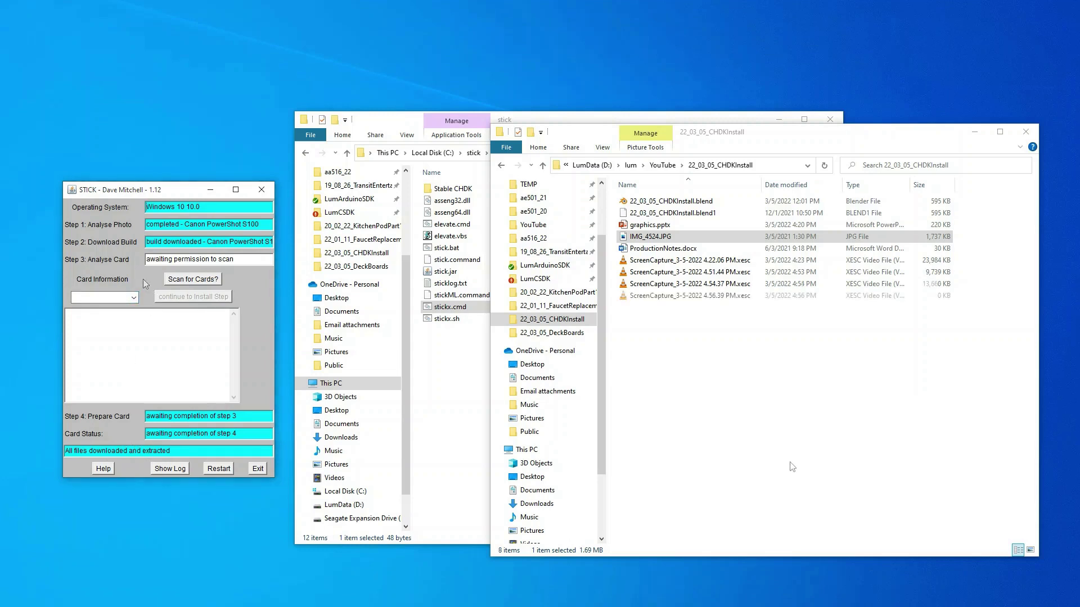
Close the CHDKInstall and EOS_DIGITAL windows, leaving This PC showing EOS_DIGITAL (F:), and return to STICK
click(1023, 136)
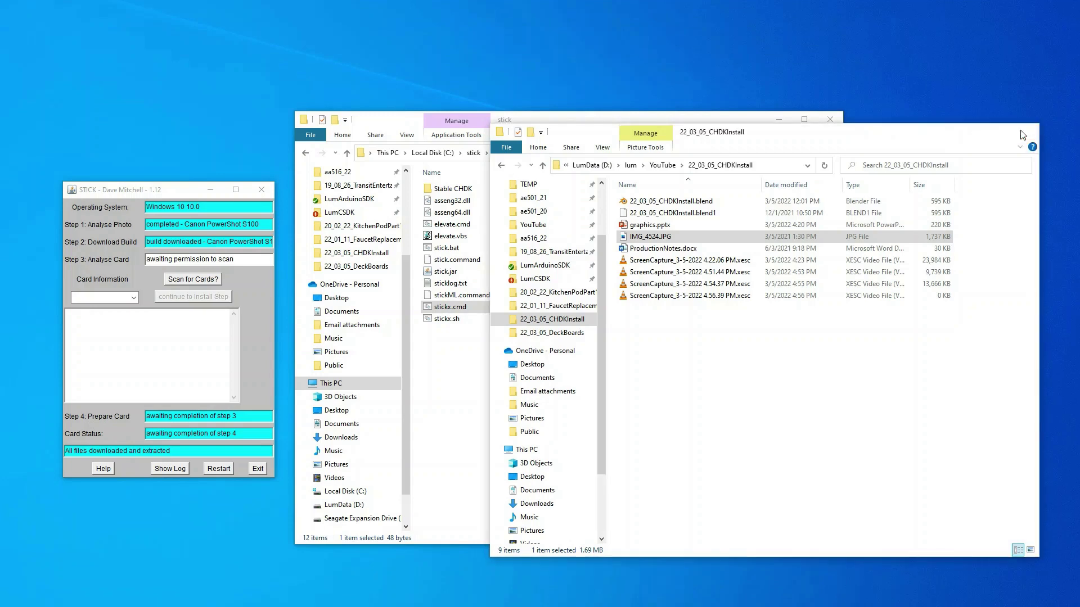
click(335, 386)
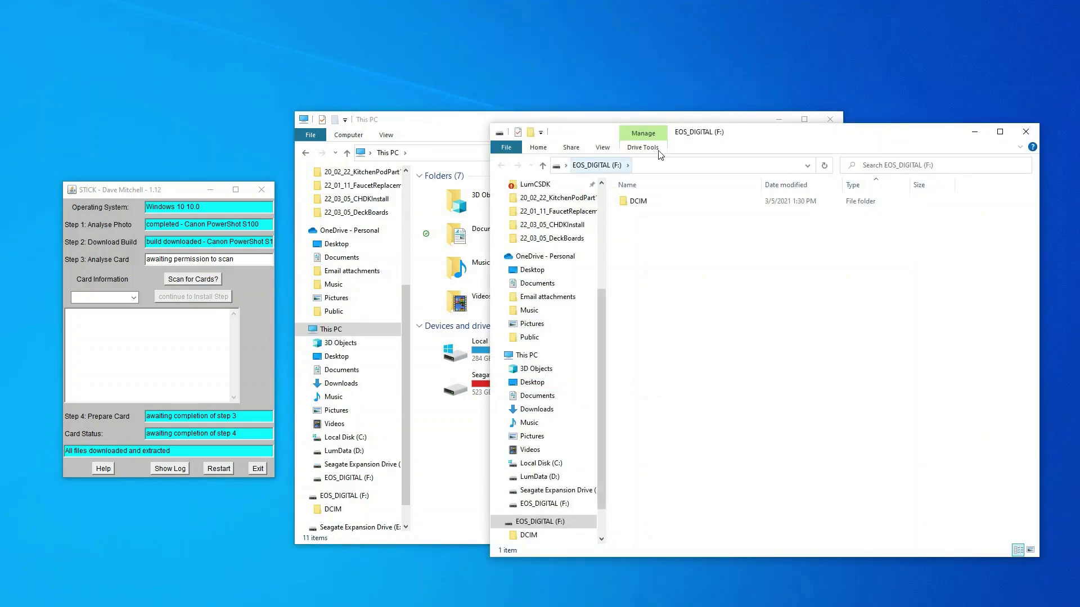
click(1033, 136)
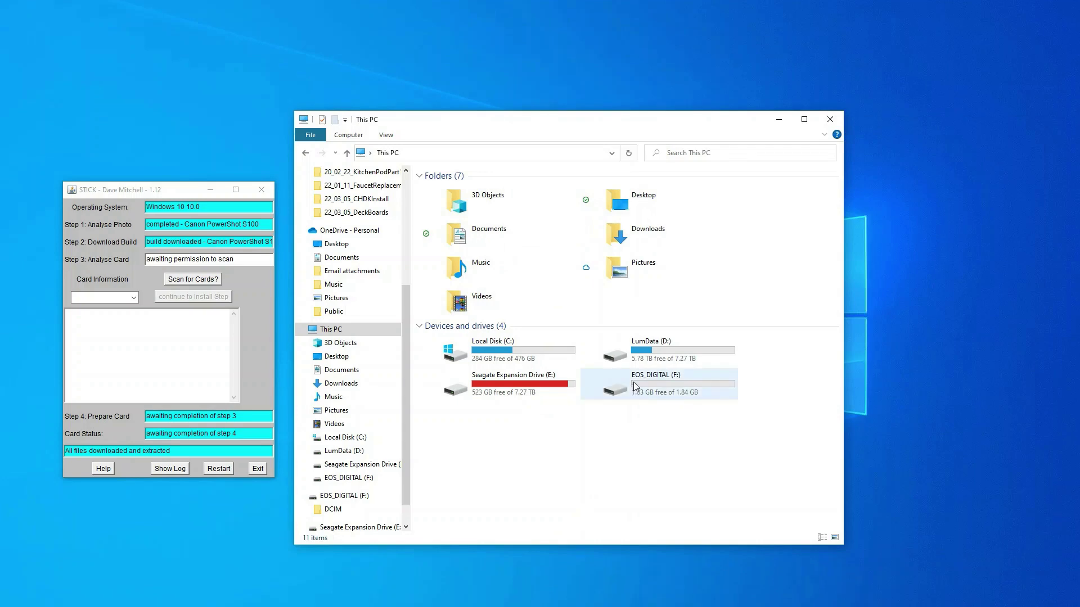
click(704, 379)
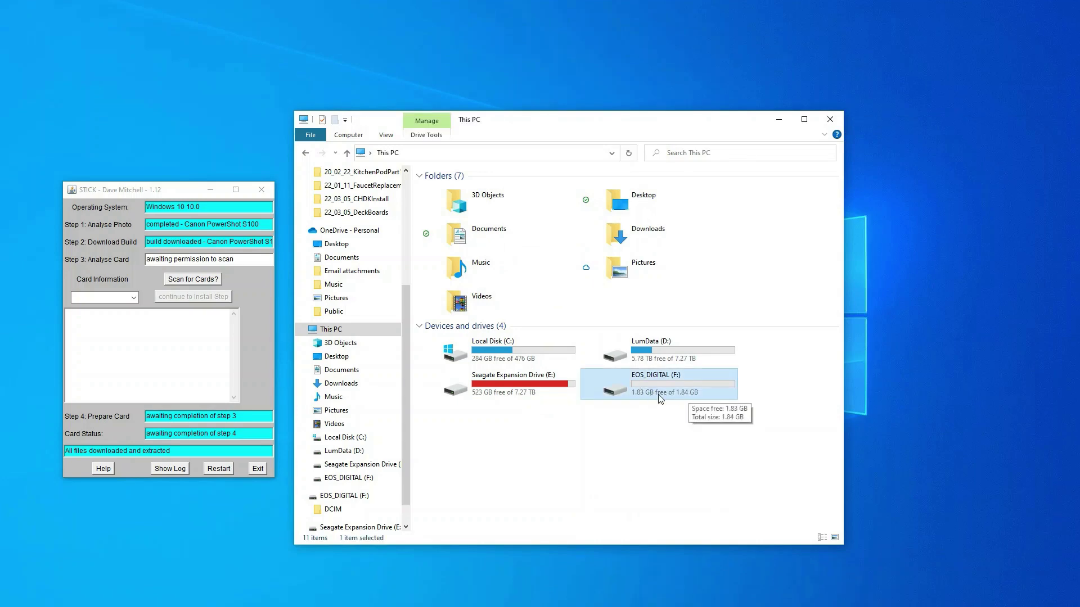
click(96, 195)
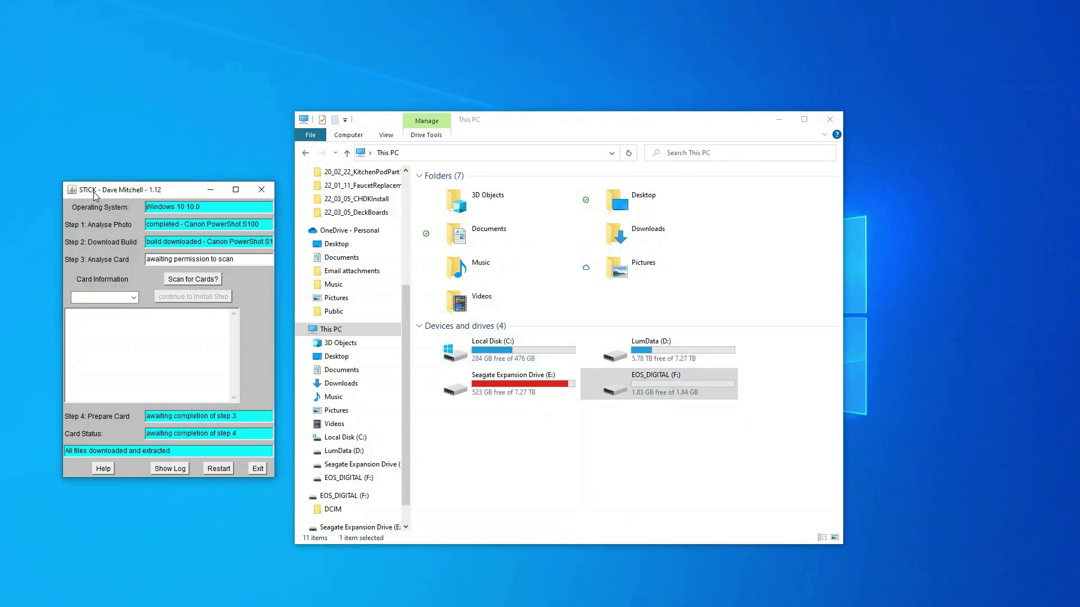
Scan for cards and select Drive F: 2GB as the target card
click(194, 279)
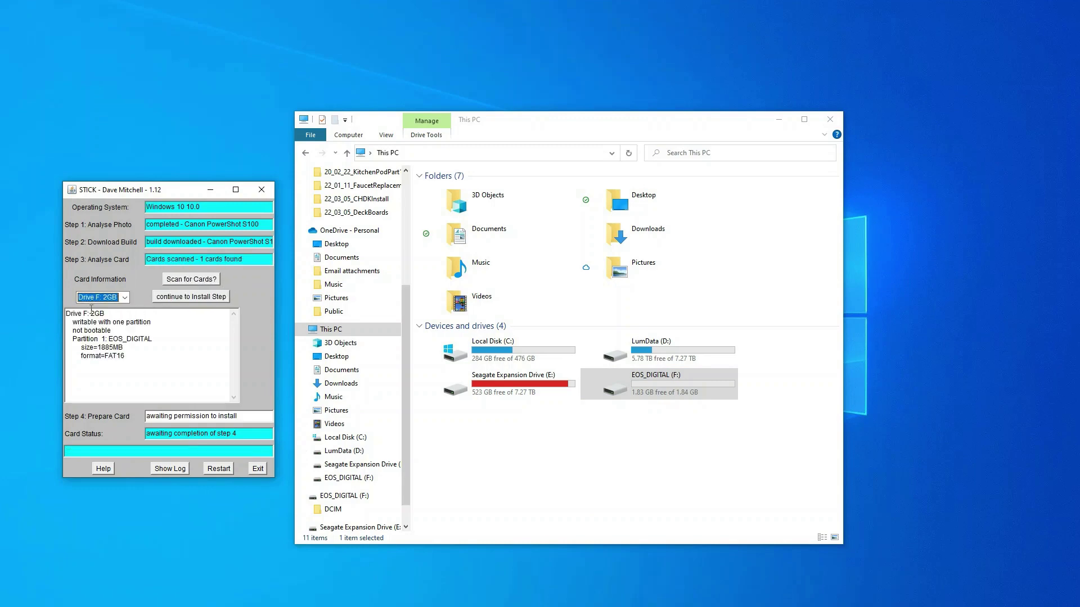
click(124, 297)
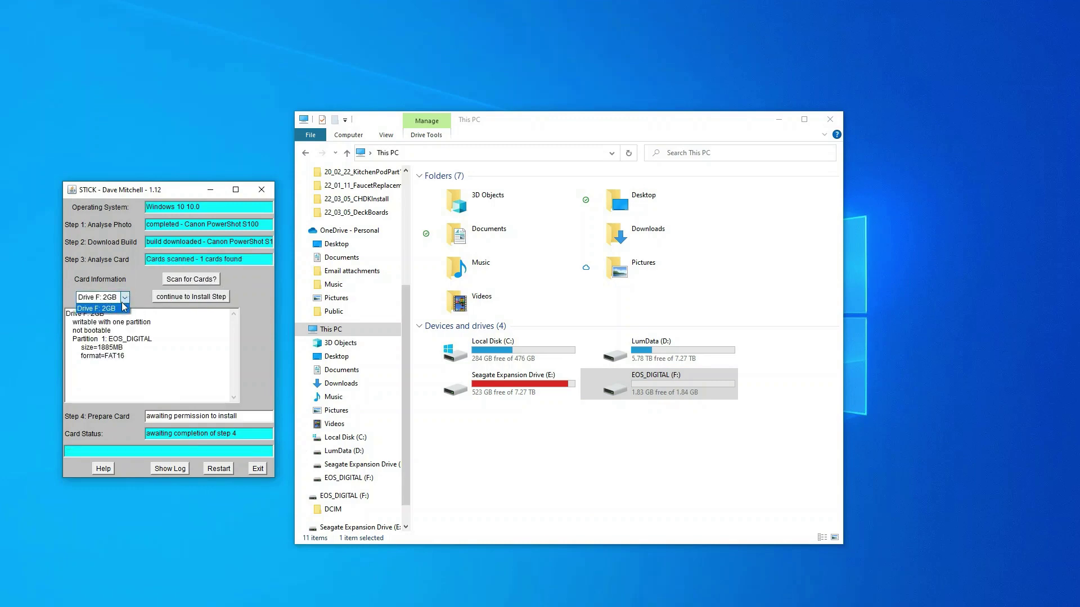
click(122, 308)
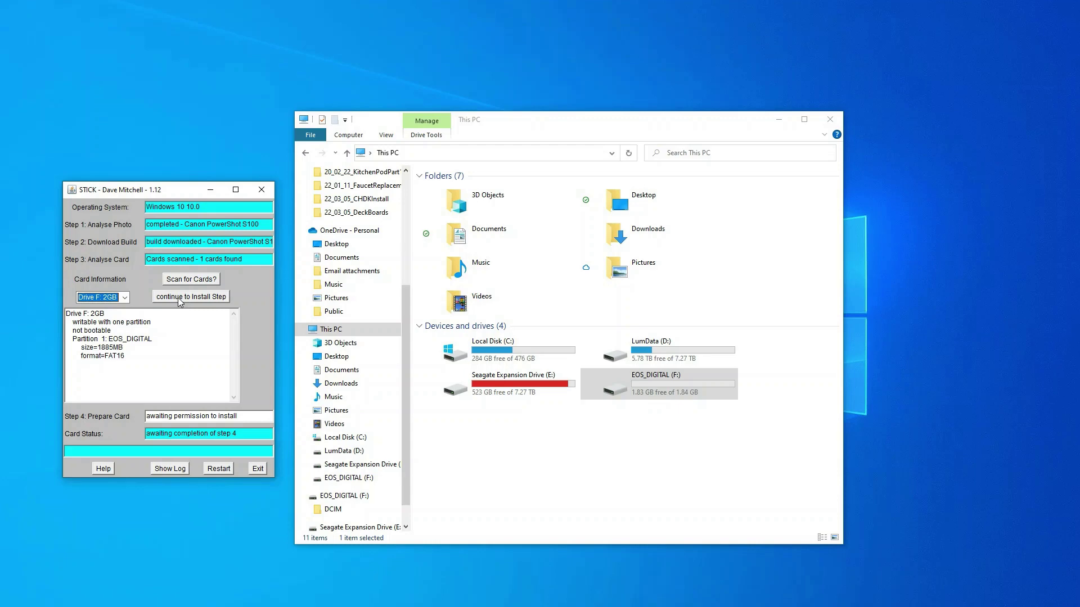
Proceed to the install step and install CHDK onto the F: card
click(178, 298)
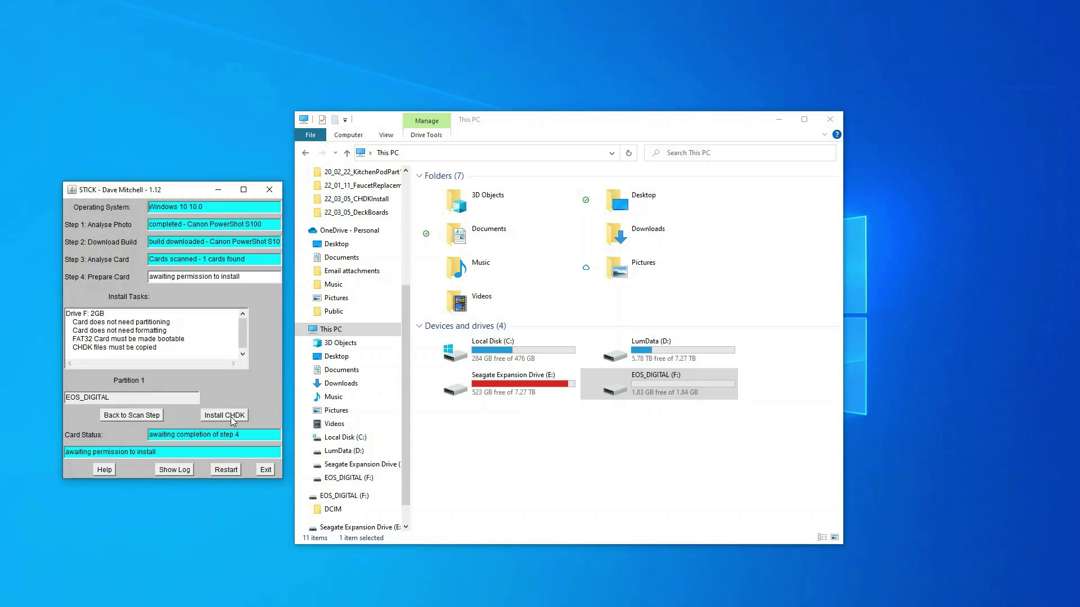
click(233, 419)
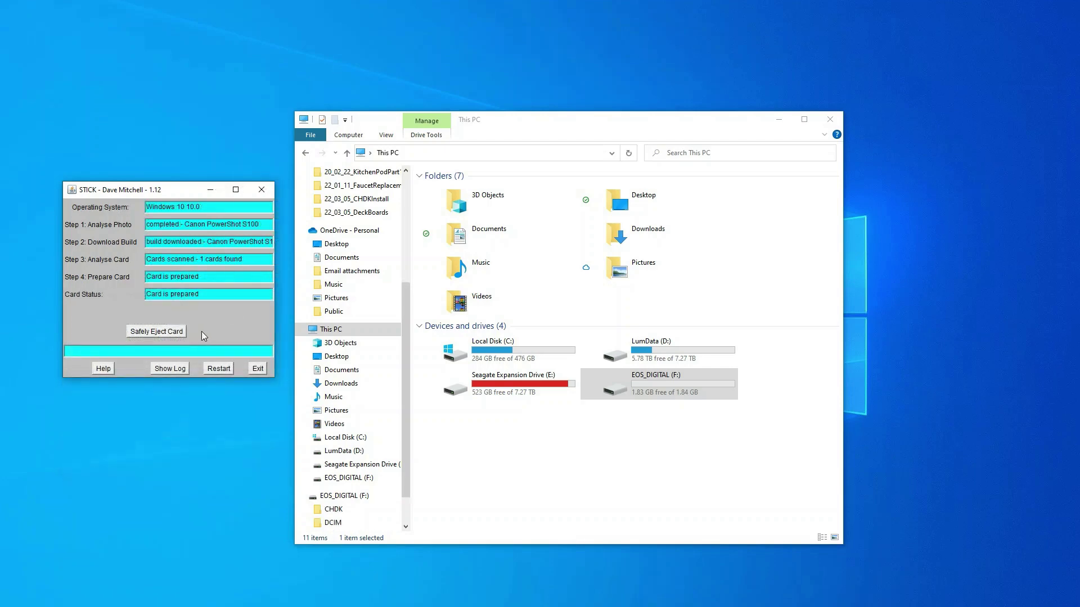
Safely eject the prepared card so STICK reports 'lock before inserting in camera'
click(159, 331)
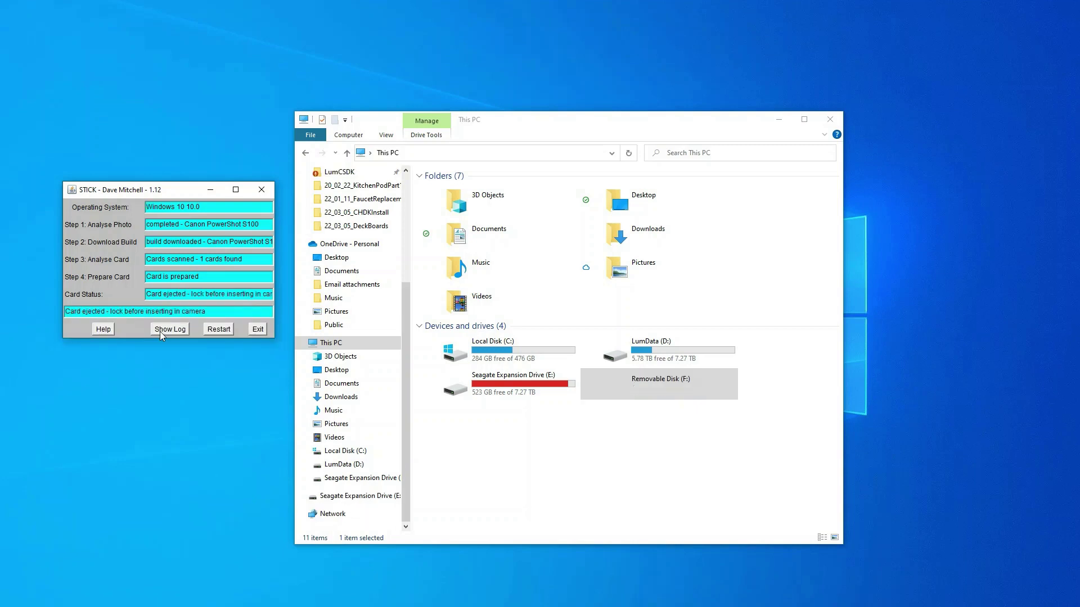